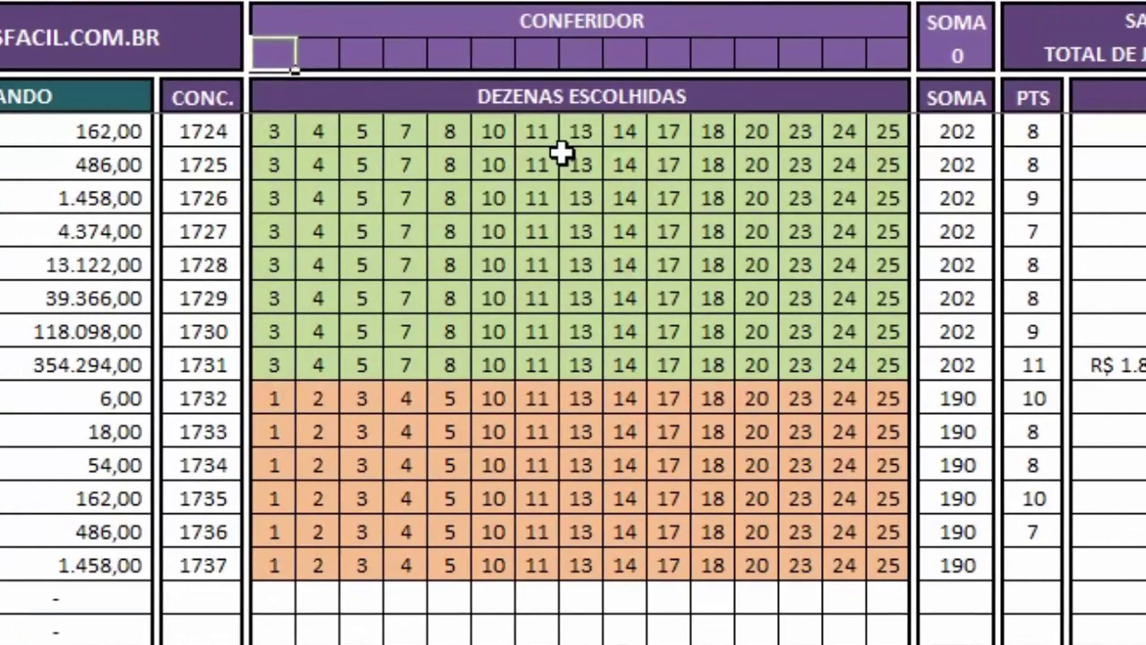
Fill the Conferidor row with 2, 4, 5, 6, 10, 11, 12, 15, 16, 18, 19, 20, 22, 24 and 25.
text(2)
key(Tab)
text(4)
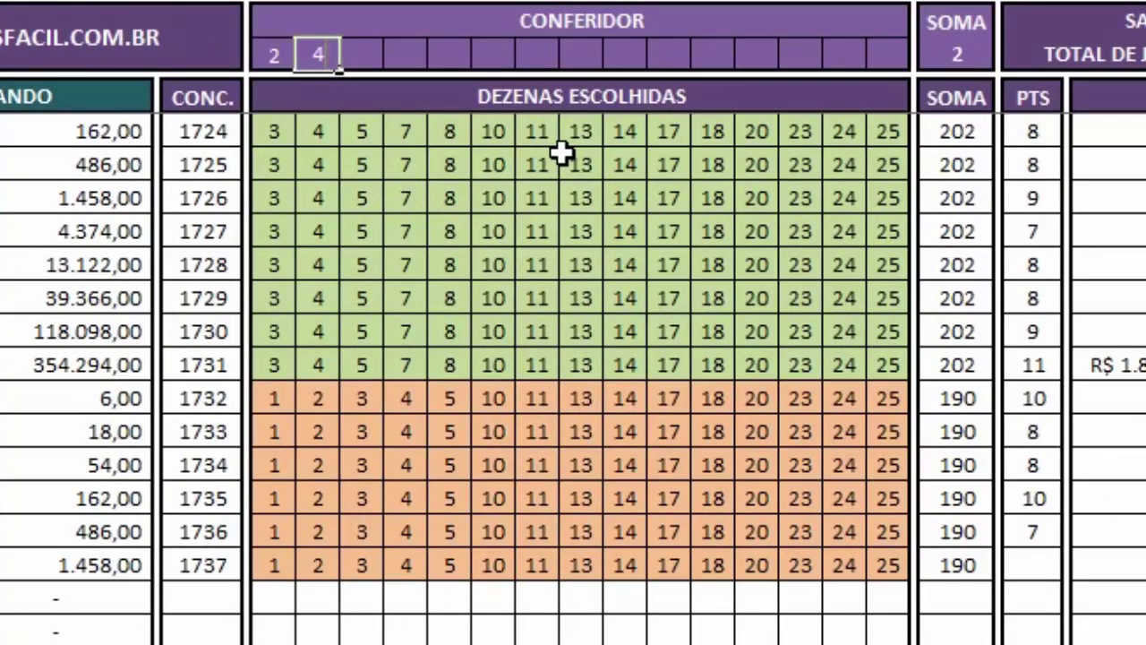
key(Tab)
text(5)
key(Tab)
text(6	10	11)
key(Tab)
text(12)
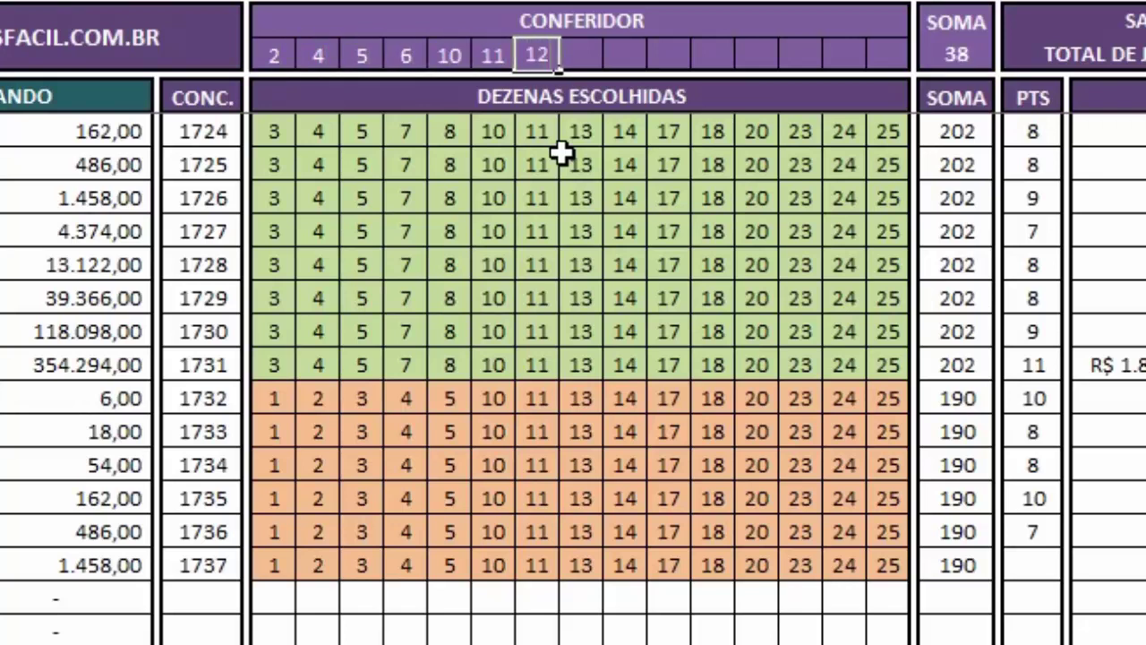
key(Tab)
text(15)
key(Tab)
text(16	18	19)
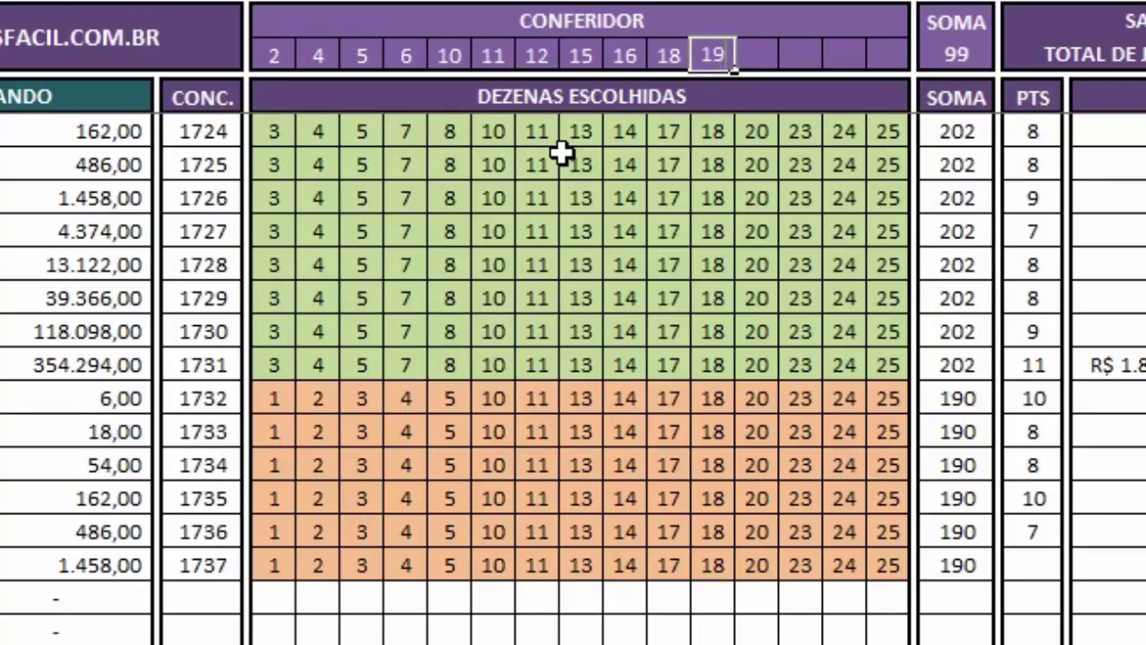
text(	20	22	2)
key(Tab)
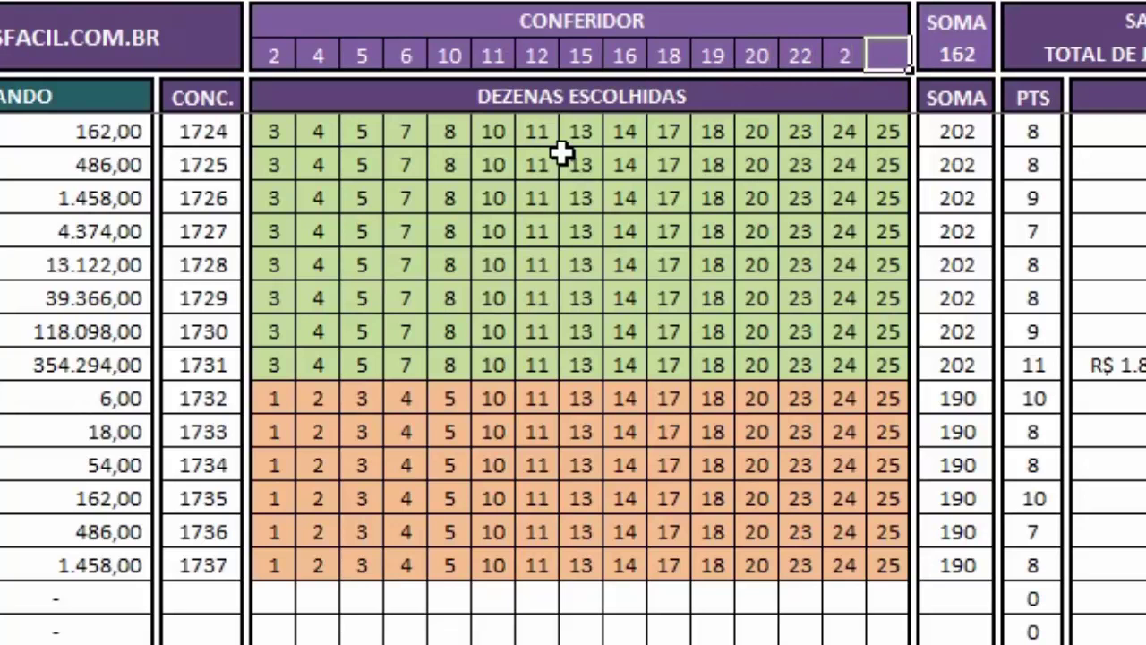
key(shift+Tab)
text(24)
key(Tab)
text(25)
key(Tab)
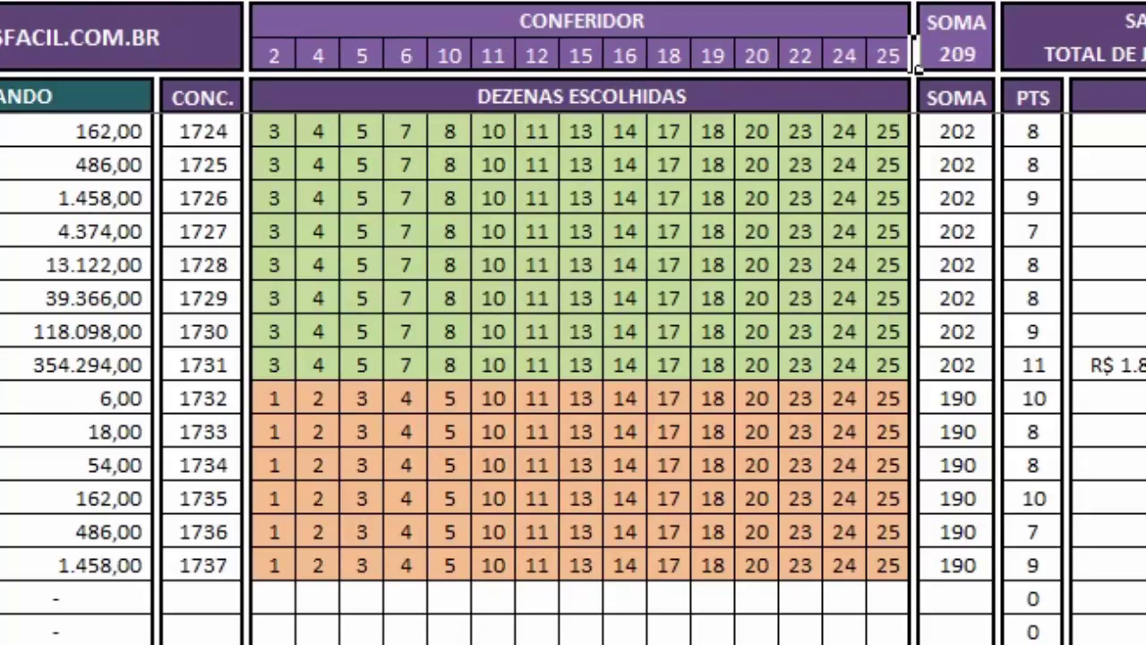
Copy contest 1737's chosen numbers down into row 77, and enter sequence 7 and date 16/11/2018 for that row.
drag(274, 565, 883, 615)
click(885, 605)
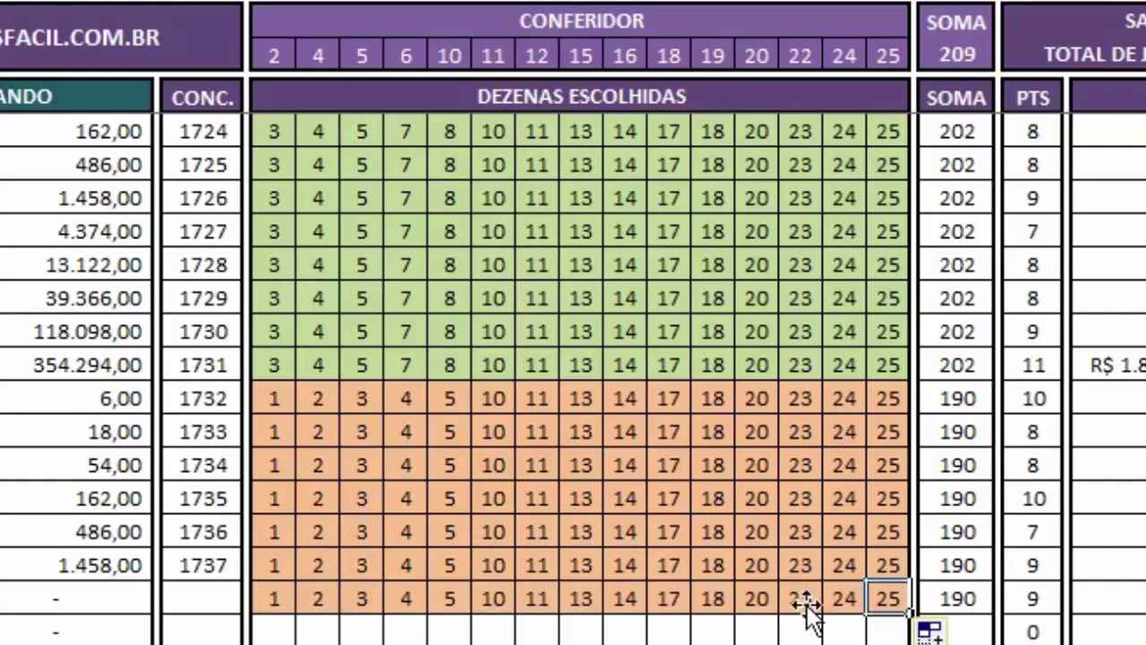
scroll(364, 602, left, 10)
click(51, 602)
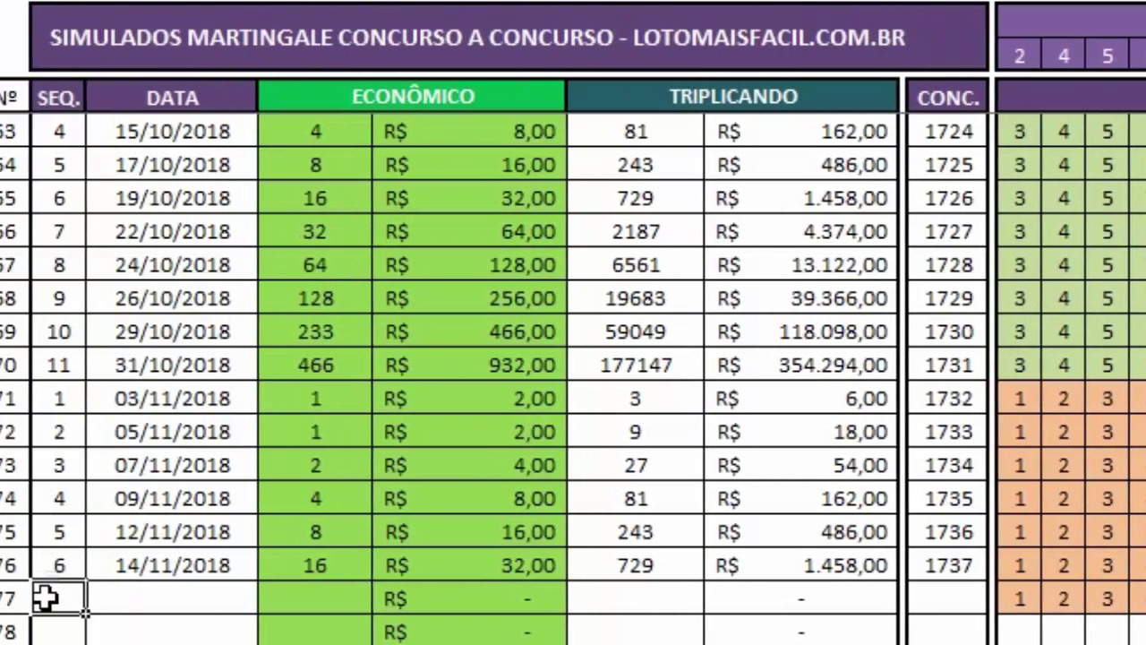
text(7)
key(Tab)
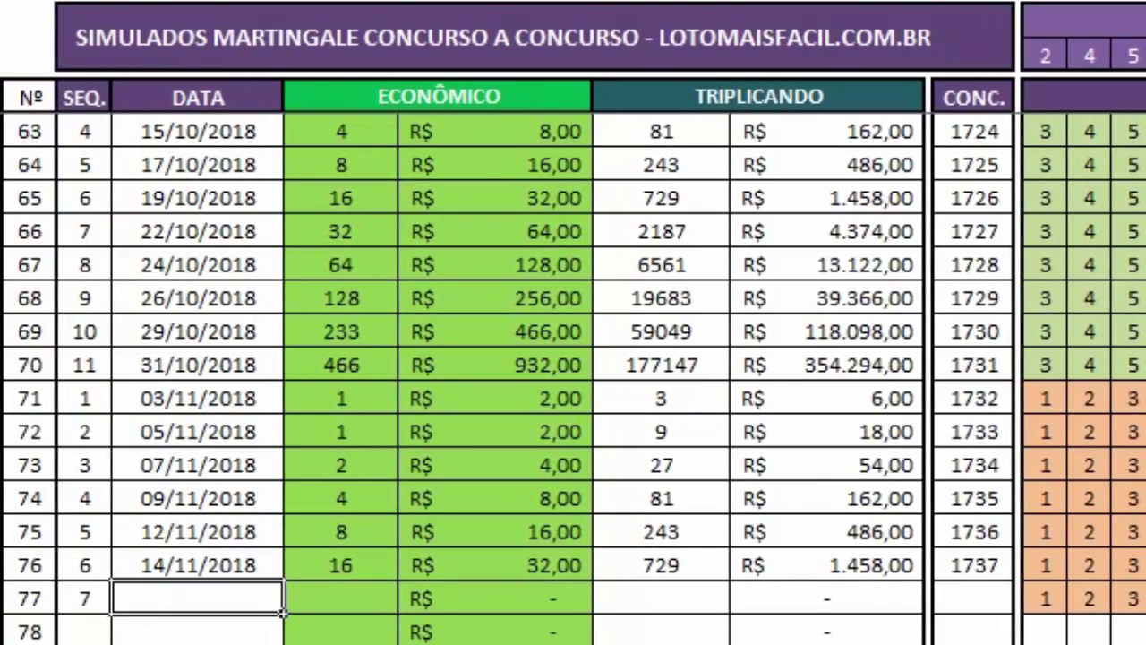
text(16/11/2018)
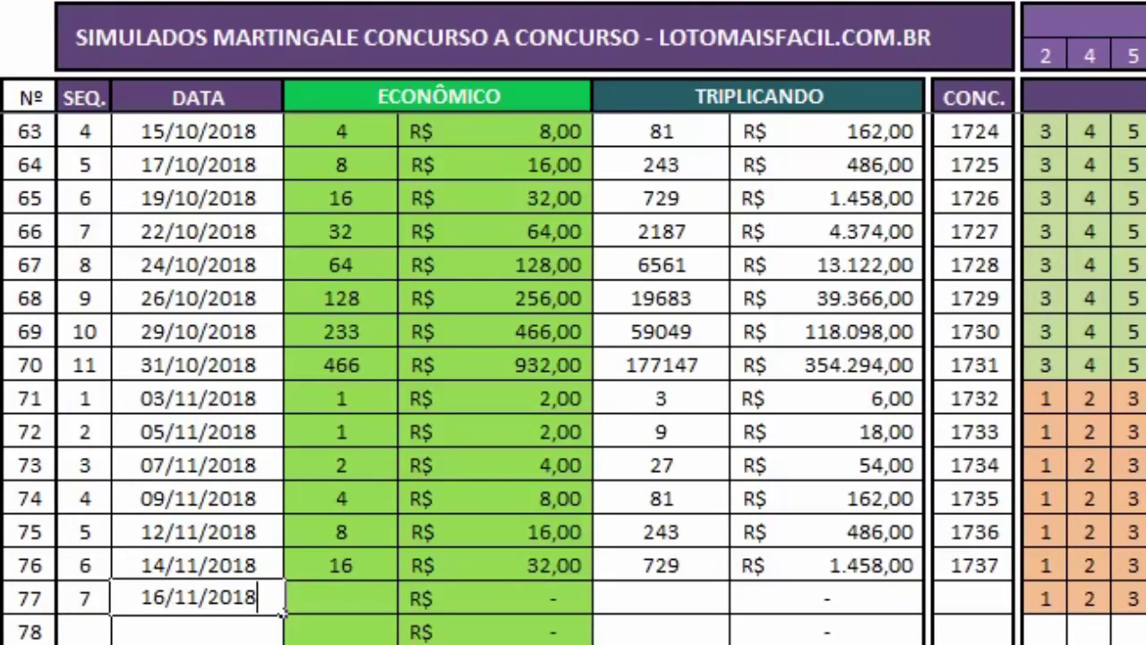
key(Tab)
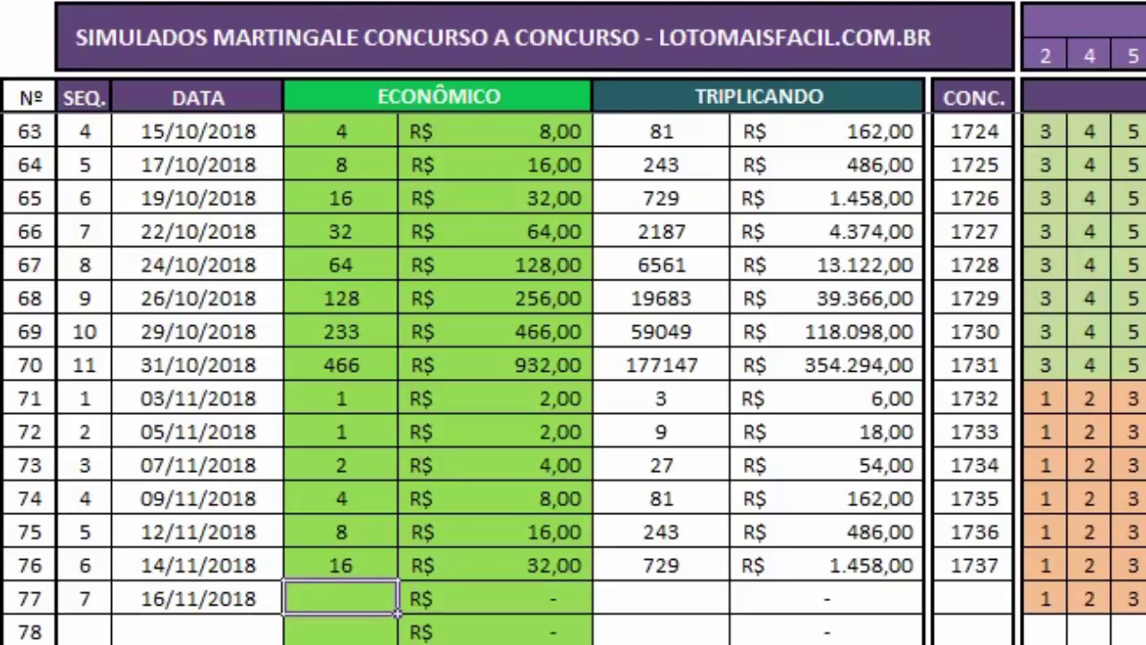
Set the Econômico number of games in row 77 to 32, double the count in the row above.
key(Up)
key(Down)
text(32)
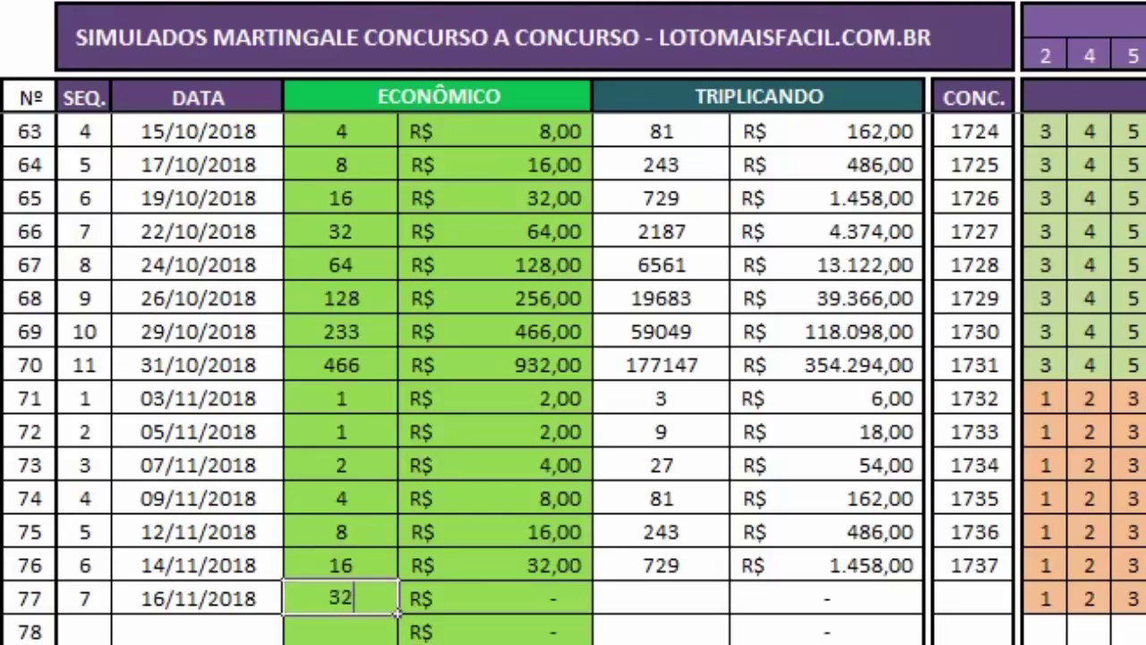
key(Tab)
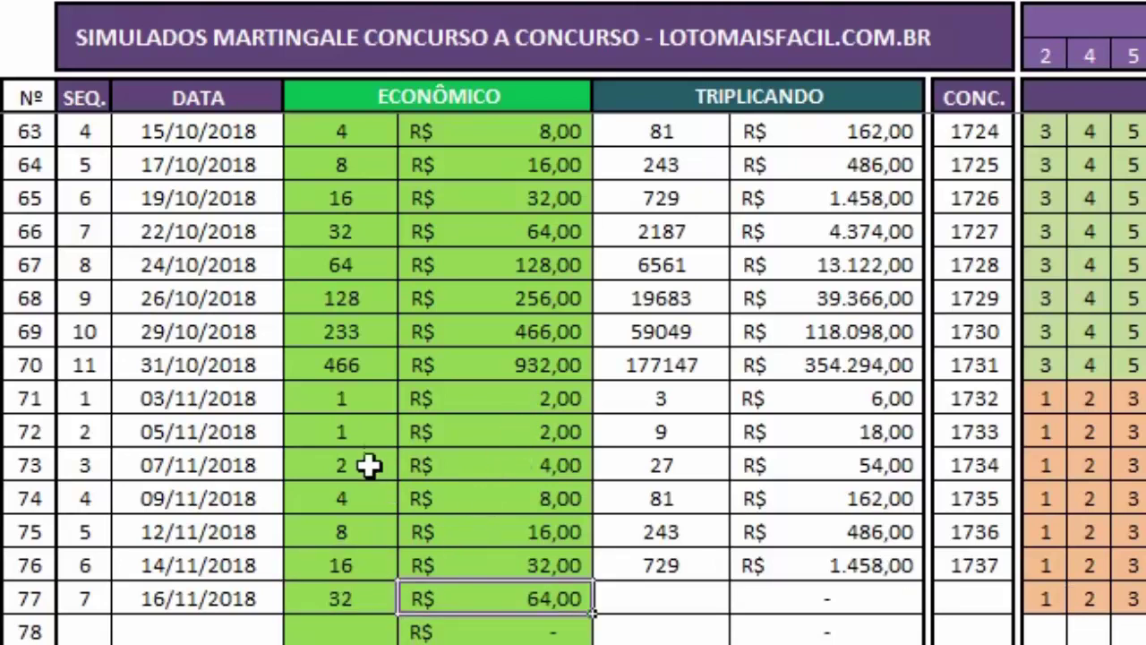
Select the Econômico amounts of the current sequence, rows 71 to 77, to check the accumulated spending.
drag(347, 602, 439, 624)
drag(508, 401, 520, 598)
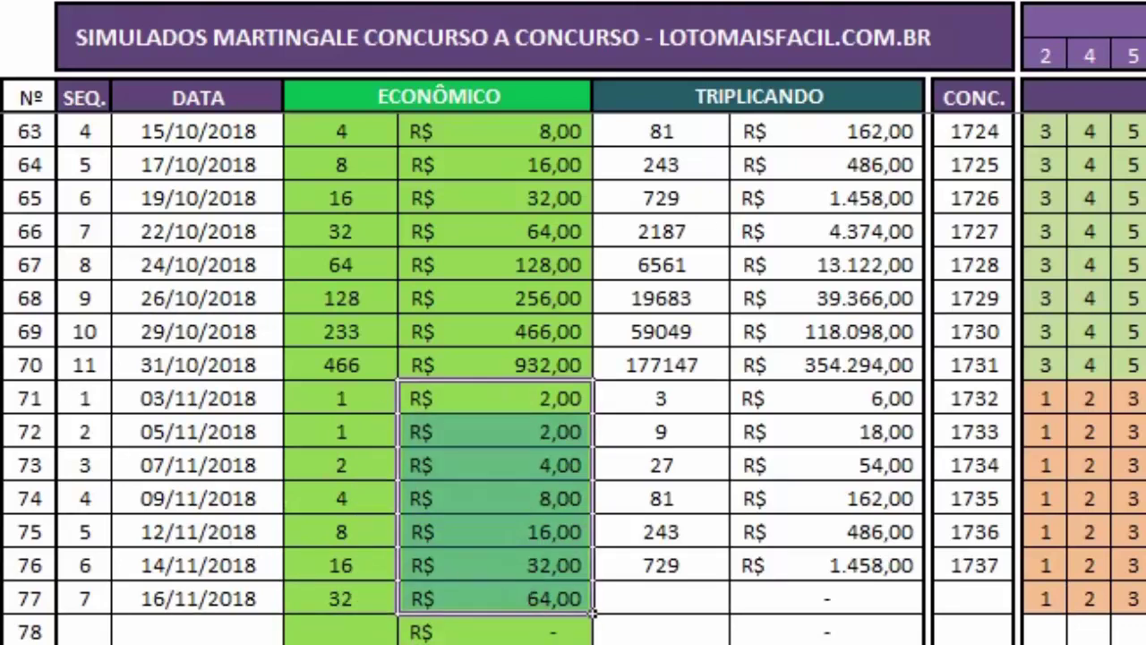
click(481, 605)
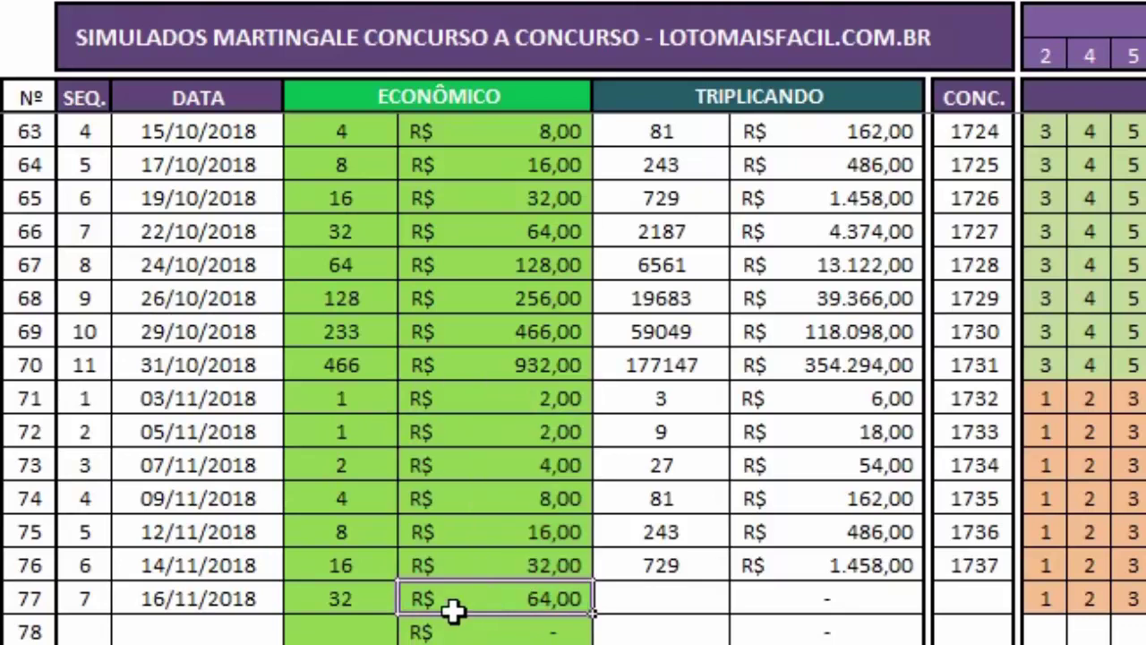
drag(524, 403, 548, 459)
Calculate row 77's Triplicando number of games with a formula that multiplies the count in the row above by 3.
click(625, 598)
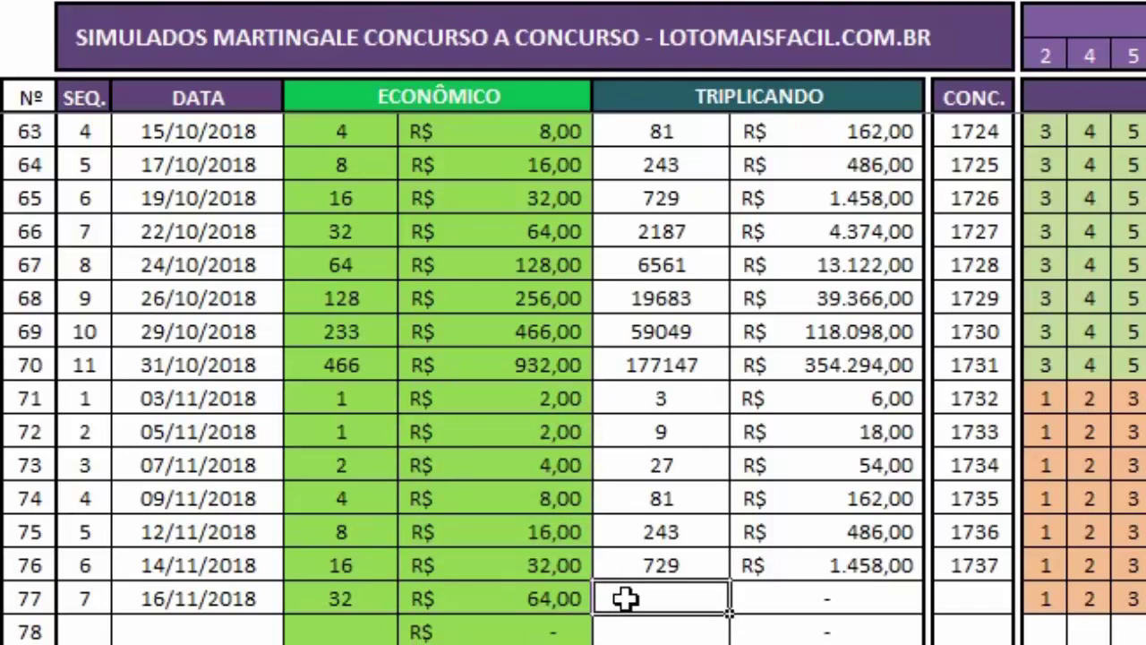
text(=)
key(Up)
text(*)
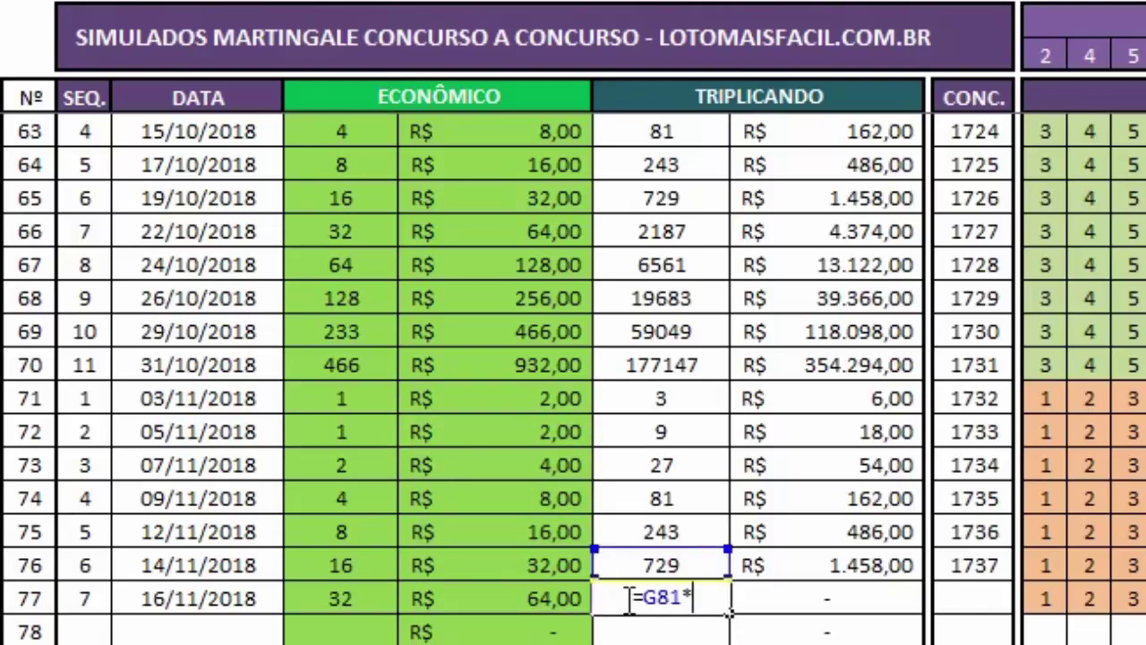
key(Return)
key(Return)
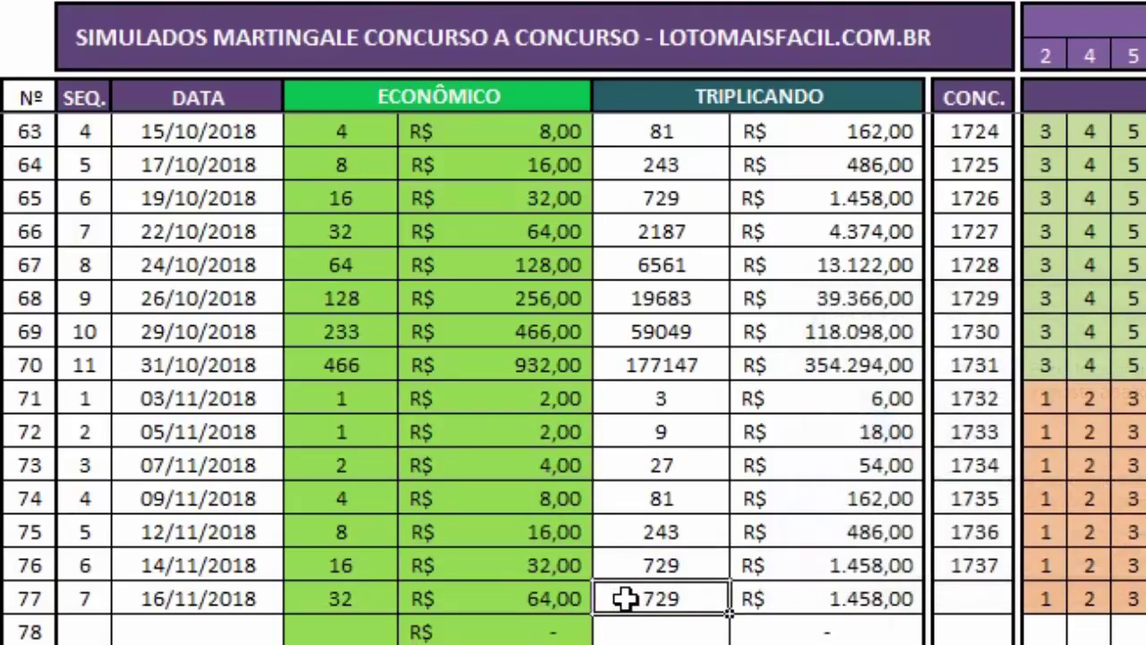
double_click(625, 598)
text(*3)
key(Return)
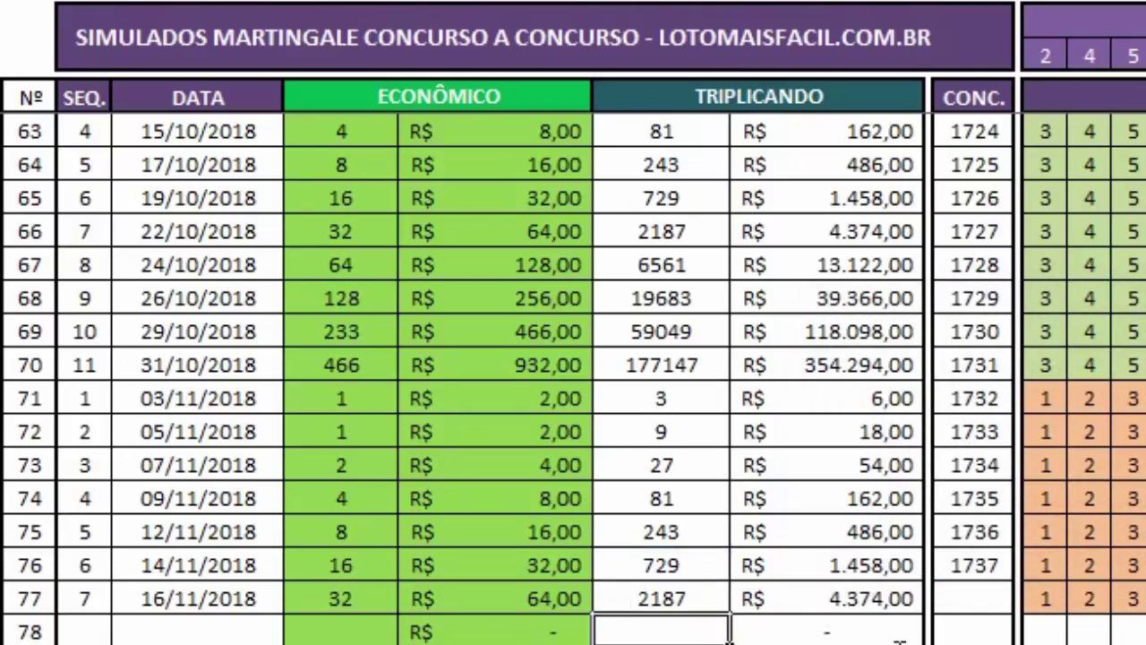
Select the Triplicando amounts of rows 71 to 77 to check their accumulated total.
click(944, 600)
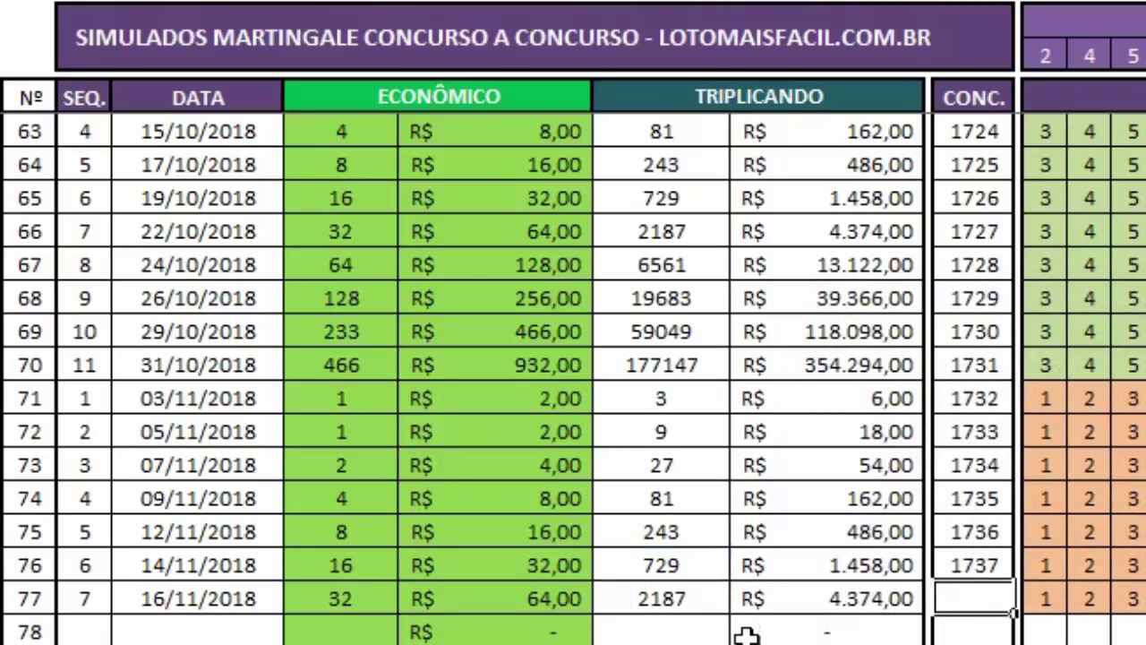
click(672, 565)
drag(824, 600, 845, 396)
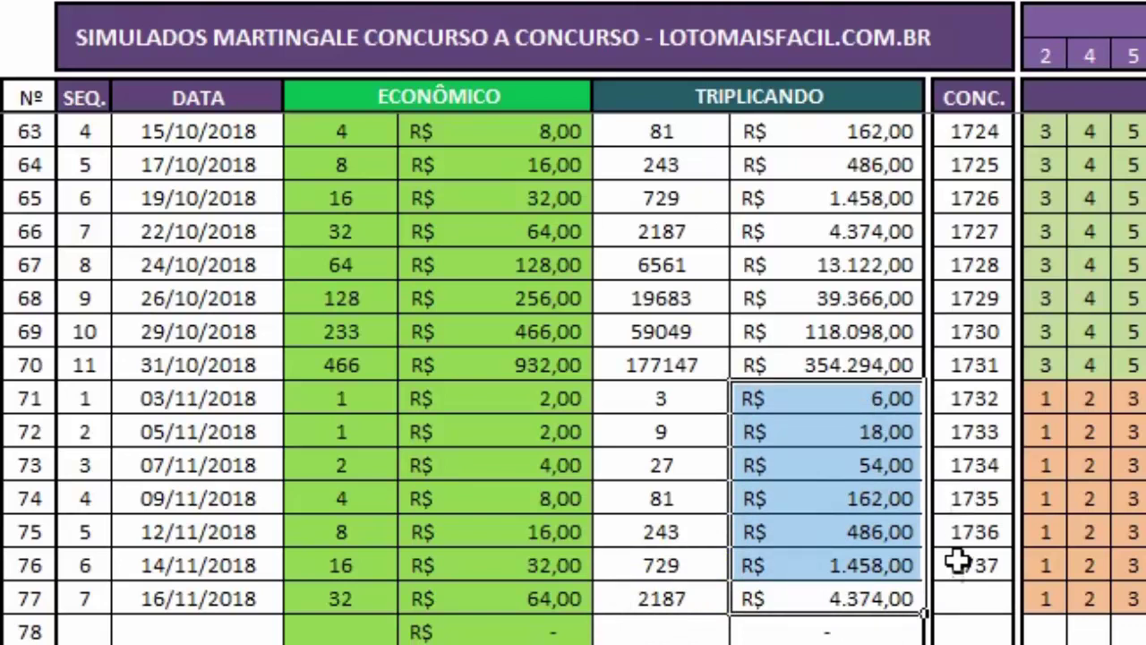
Enter 1738 as the contest number of row 77.
click(967, 604)
text(1738)
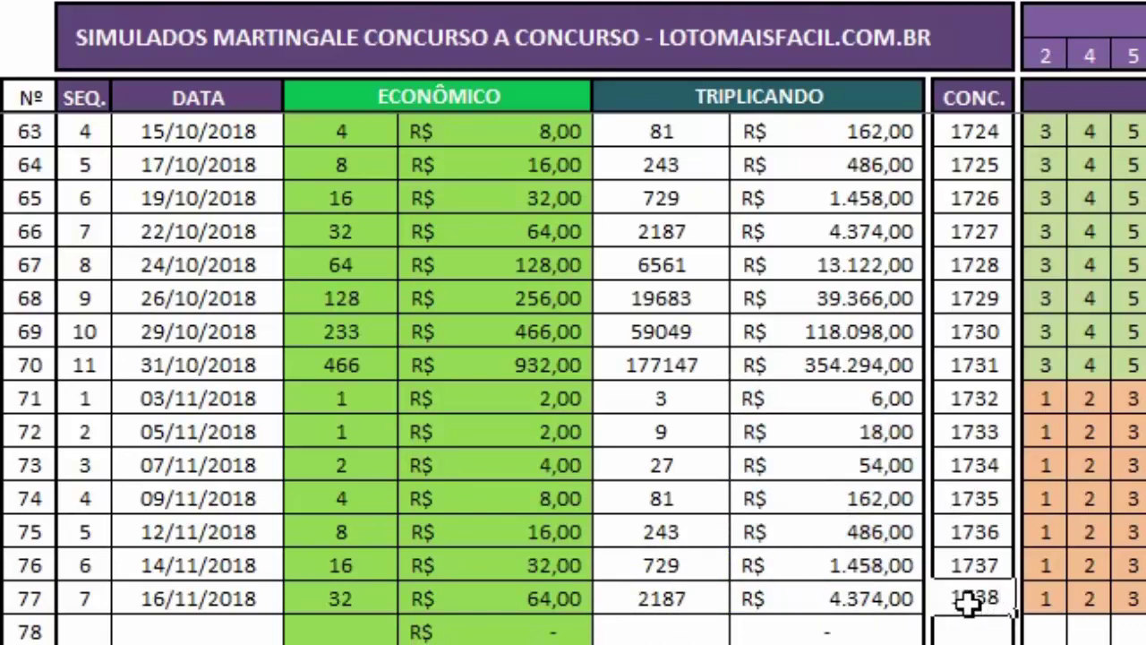
key(Return)
Compare the spending of both strategies by selecting the Econômico amounts and the Triplicando amounts from row 71 downward.
drag(550, 400, 540, 598)
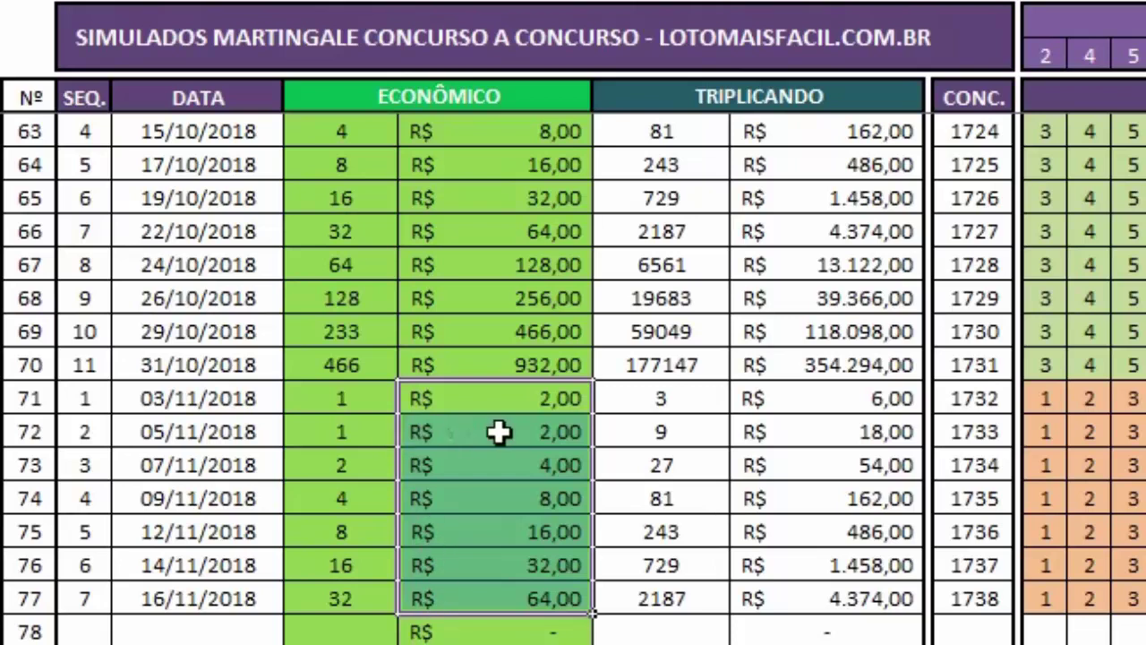
drag(552, 402, 550, 641)
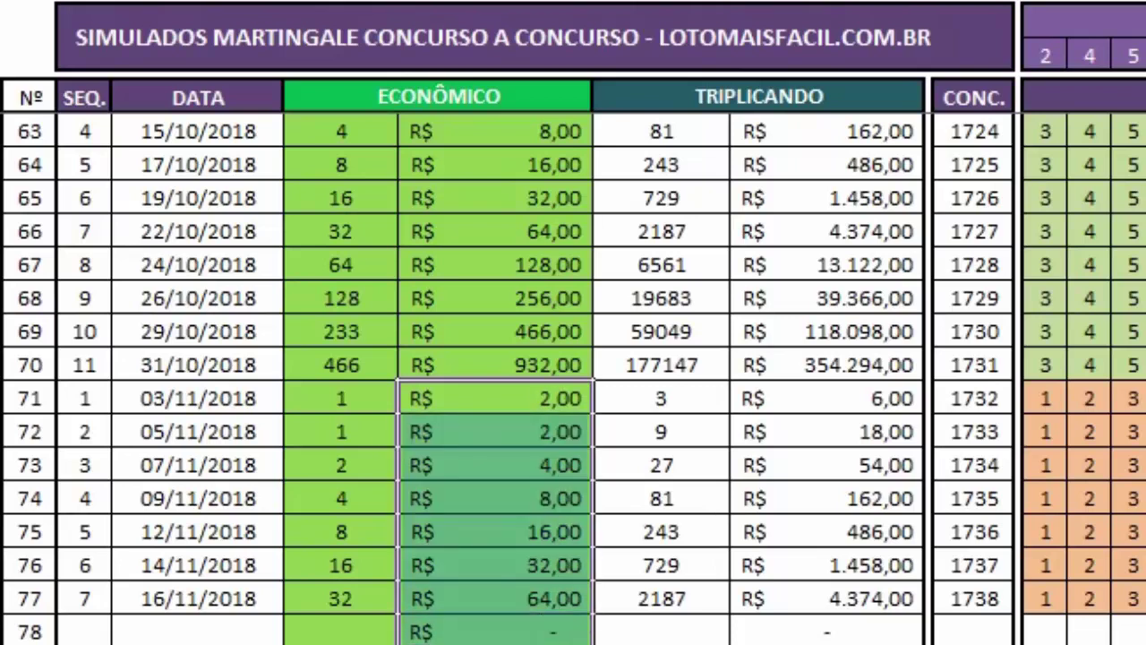
click(543, 595)
drag(918, 403, 896, 631)
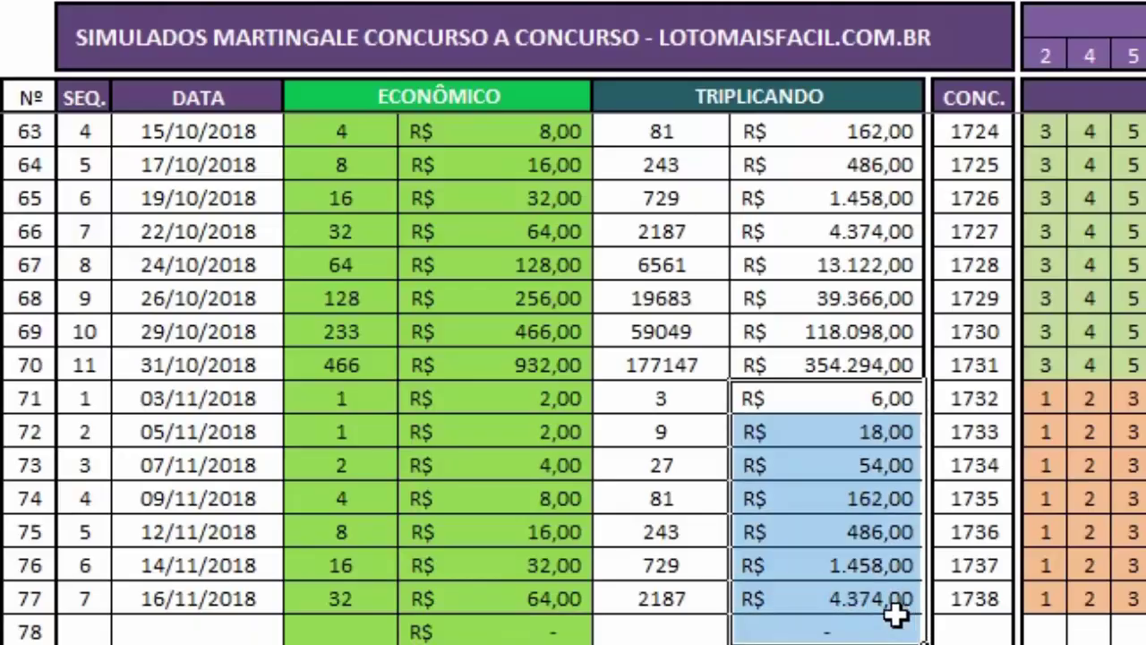
click(891, 598)
Copy the 15 Conferidor numbers and paste them as values into the Conferidor row of the JOGOS MUDANDO sheet.
drag(1045, 56, 1145, 57)
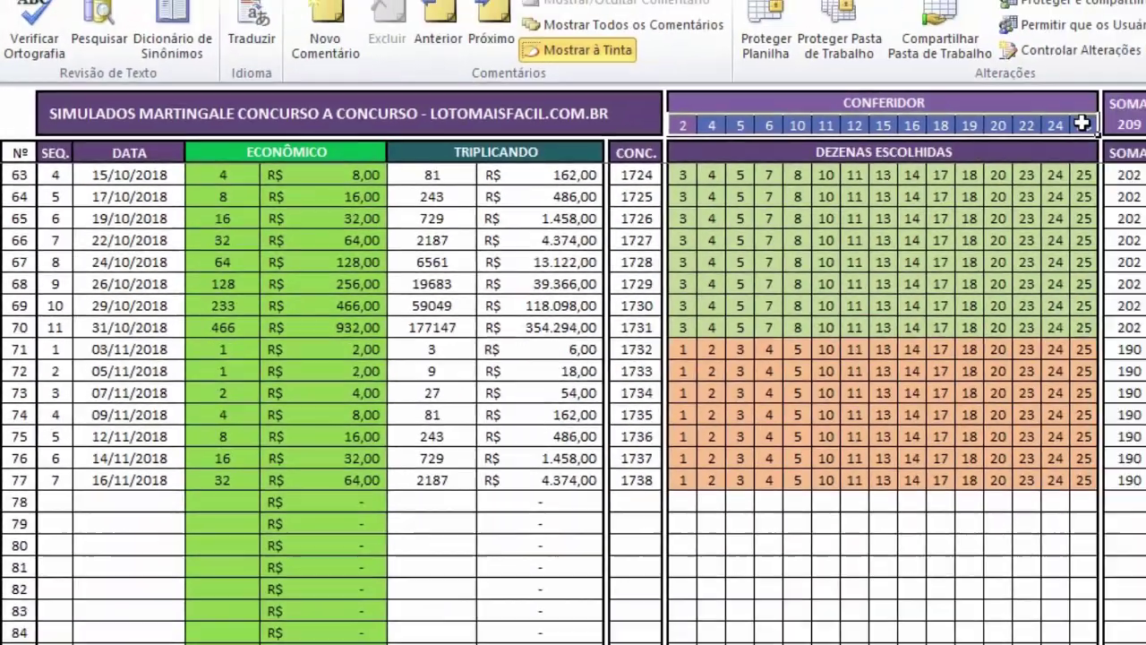
key(ctrl+c)
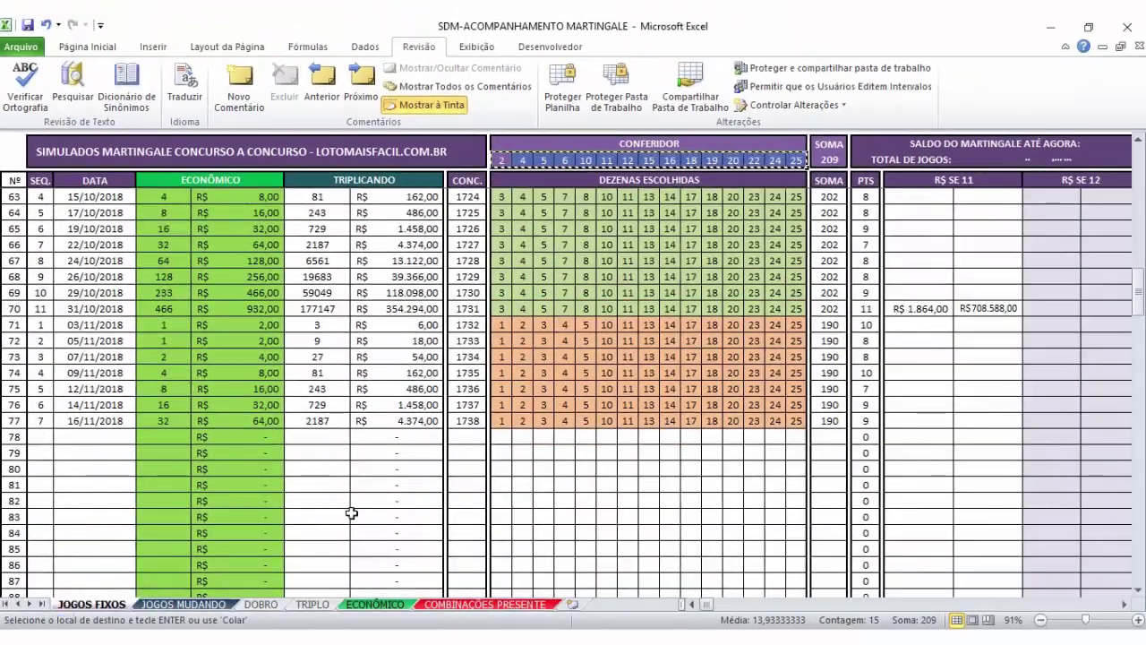
click(186, 604)
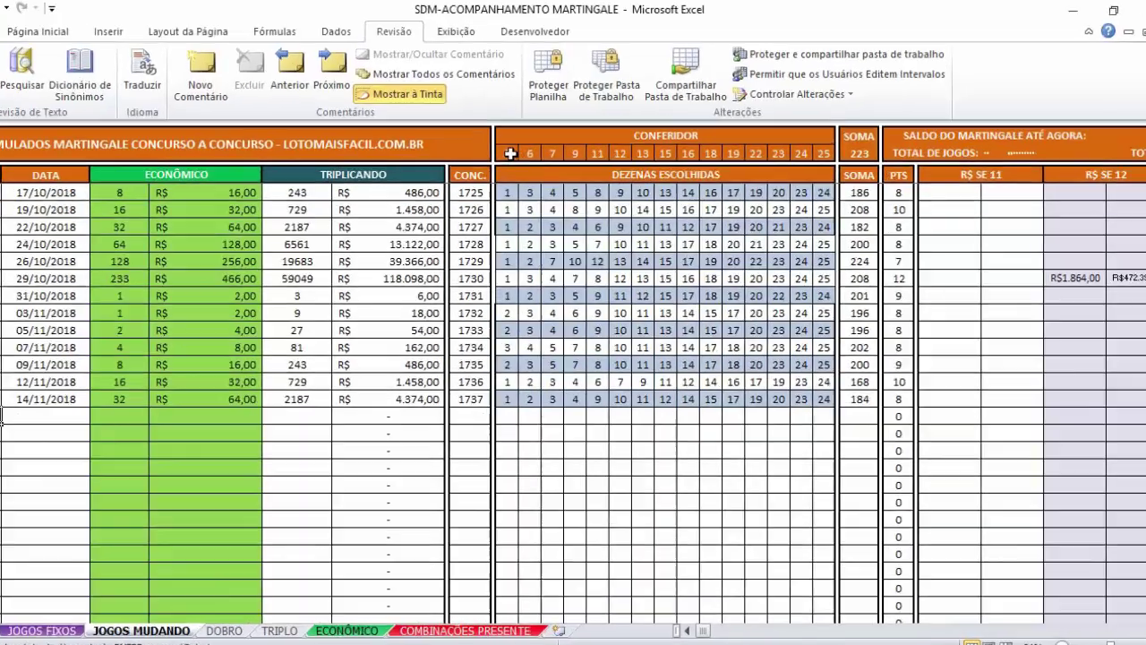
right_click(511, 154)
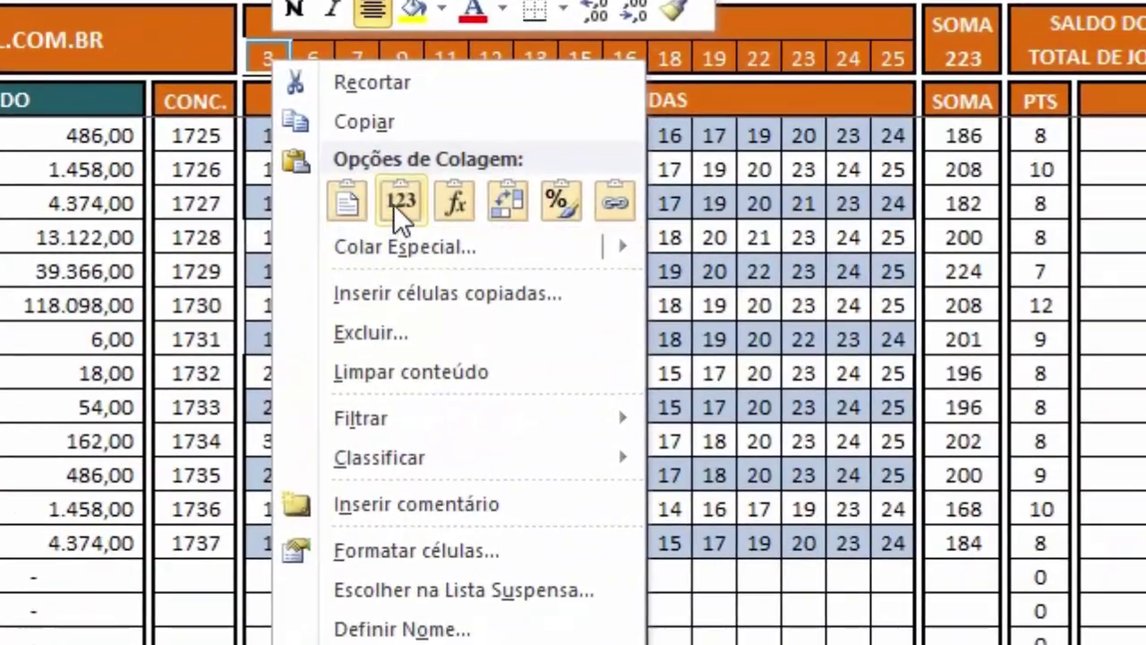
click(551, 212)
Fill row 77 of the JOGOS MUDANDO sheet with sequence 8, date 16/11/2018 and 64 Econômico games.
click(1064, 543)
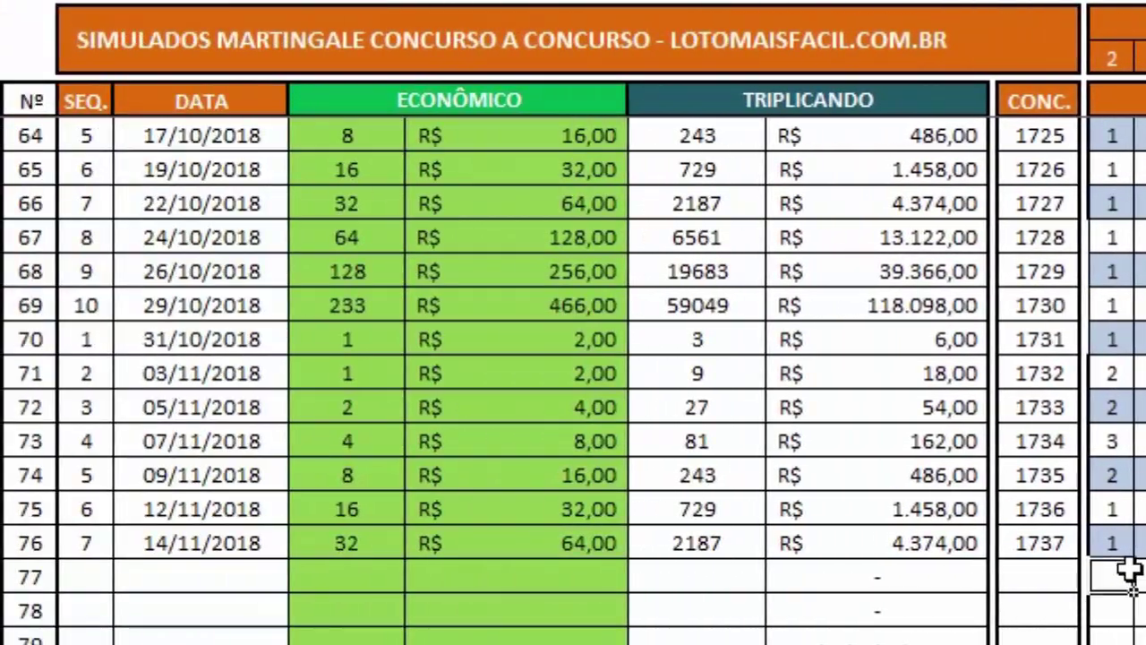
click(86, 577)
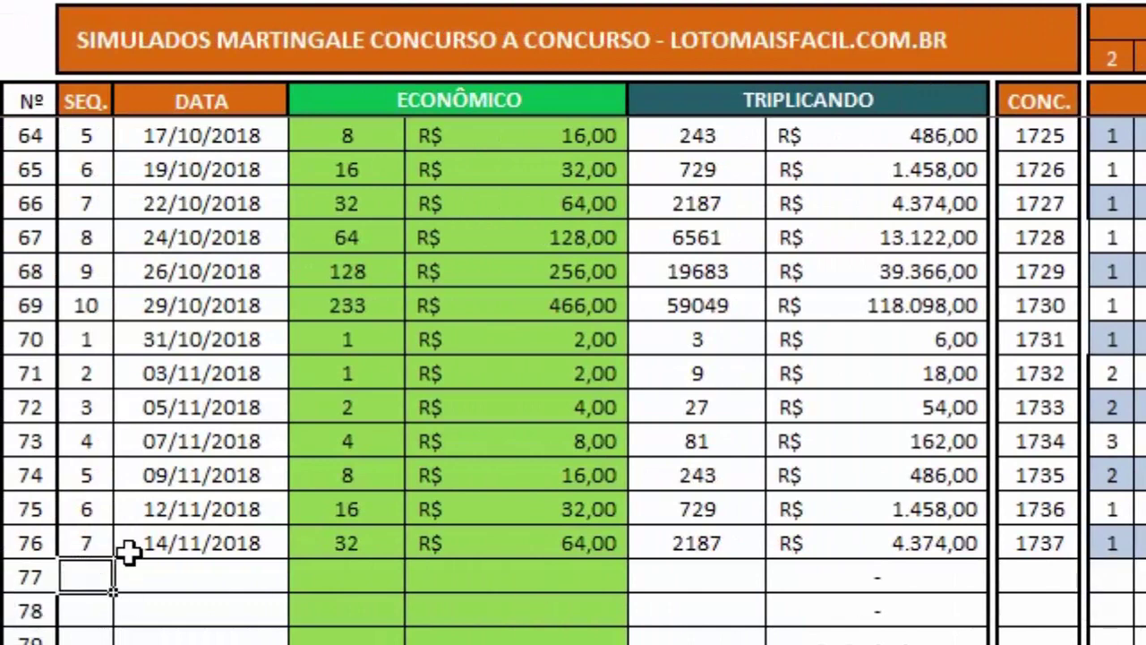
text(8)
key(Tab)
text(16/11/2018)
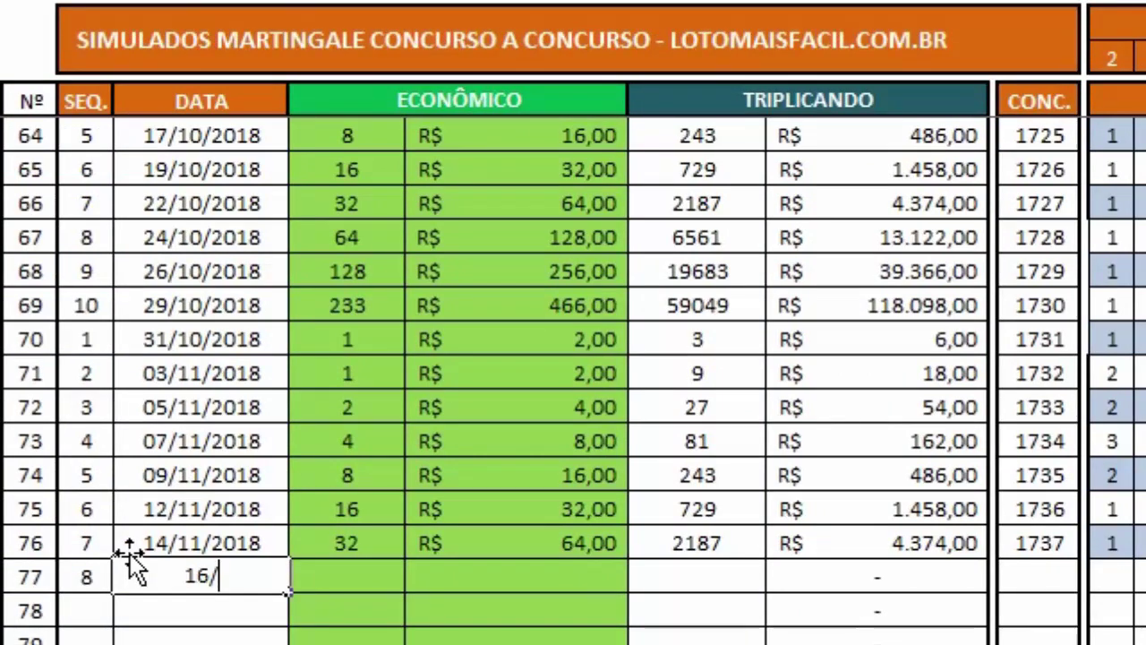
key(Tab)
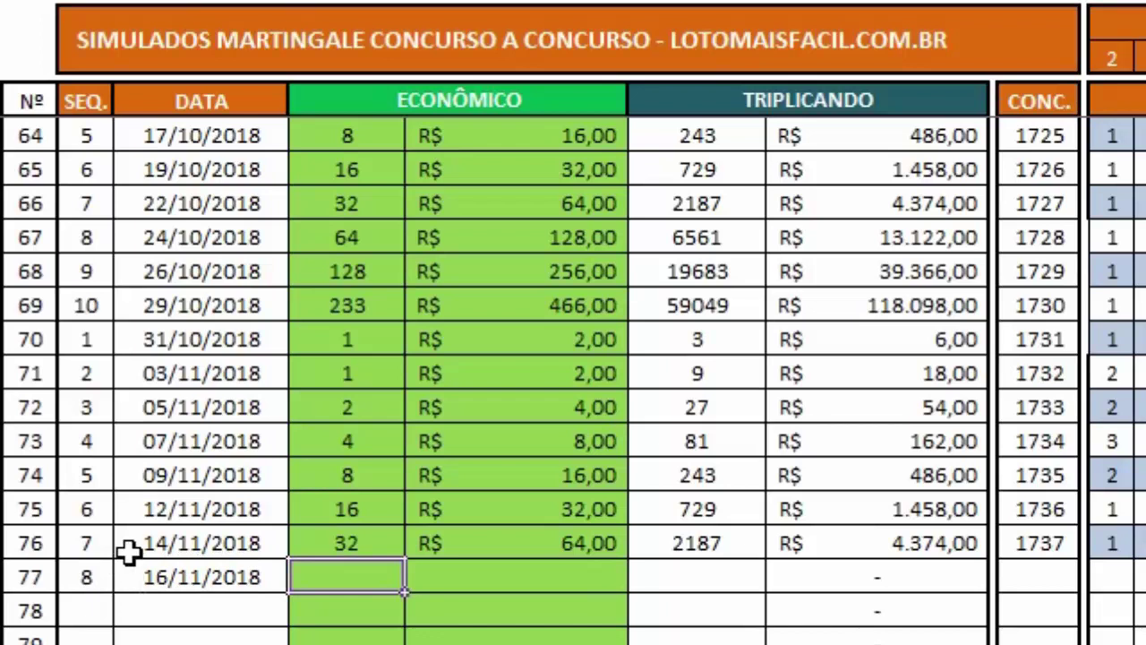
text(64)
key(Tab)
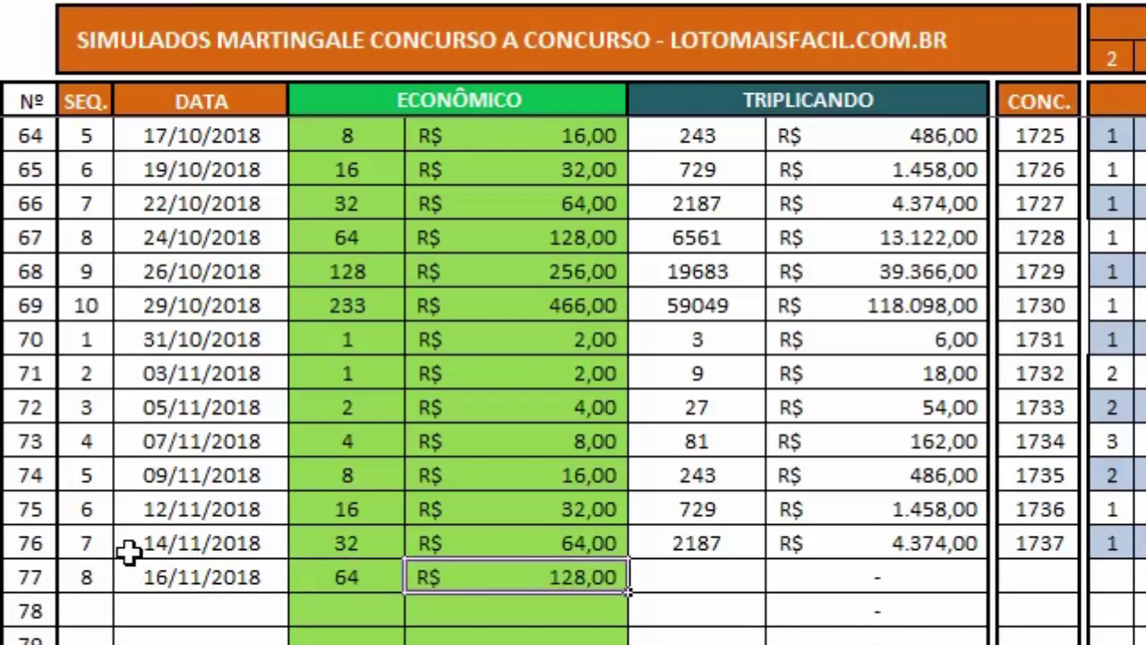
Select the Econômico amounts of rows 70 to 77 on the JOGOS MUDANDO sheet to check the sequence's accumulated spending.
key(shift+Up)
key(shift+Up)
key(shift+Up)
key(shift+Up)
key(shift+Up)
key(shift+Up)
key(shift+Up)
key(shift+Up)
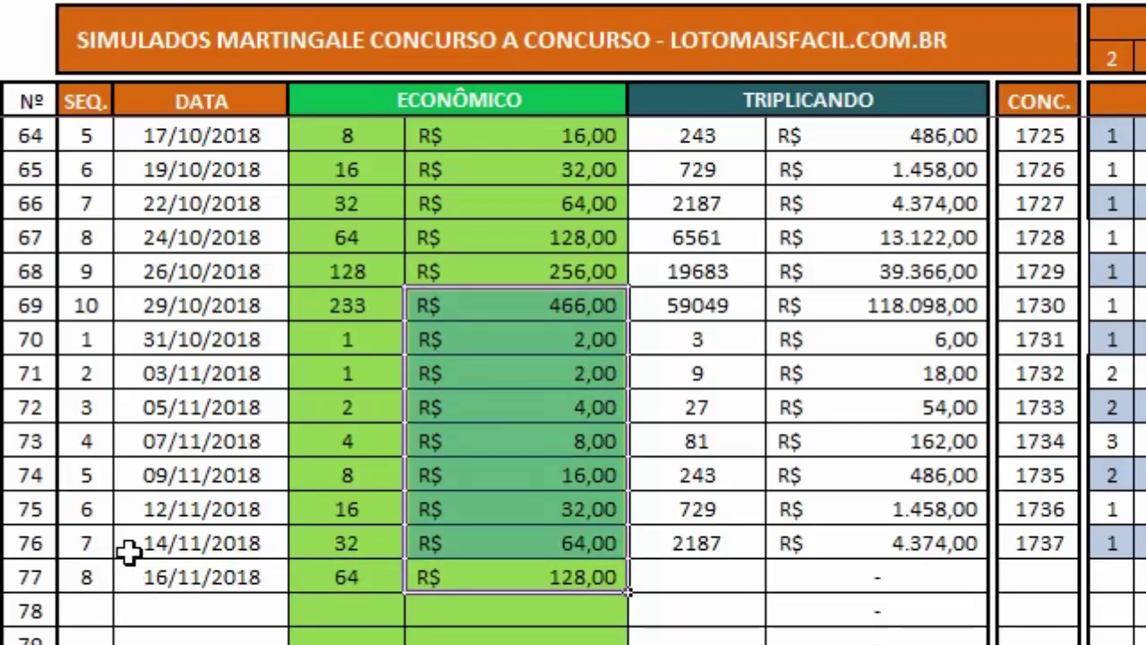
key(shift+Down)
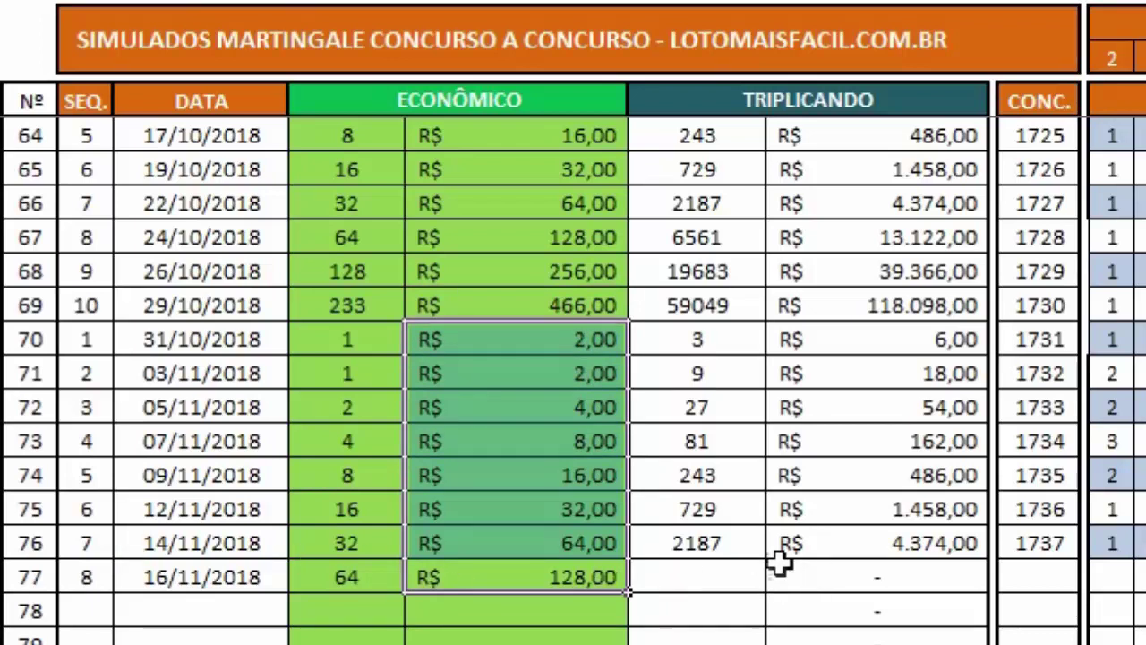
Complete row 77 with a Triplicando games formula that multiplies the count above by 3, and enter contest number 1738.
click(758, 578)
text(=)
key(Up)
text(*)
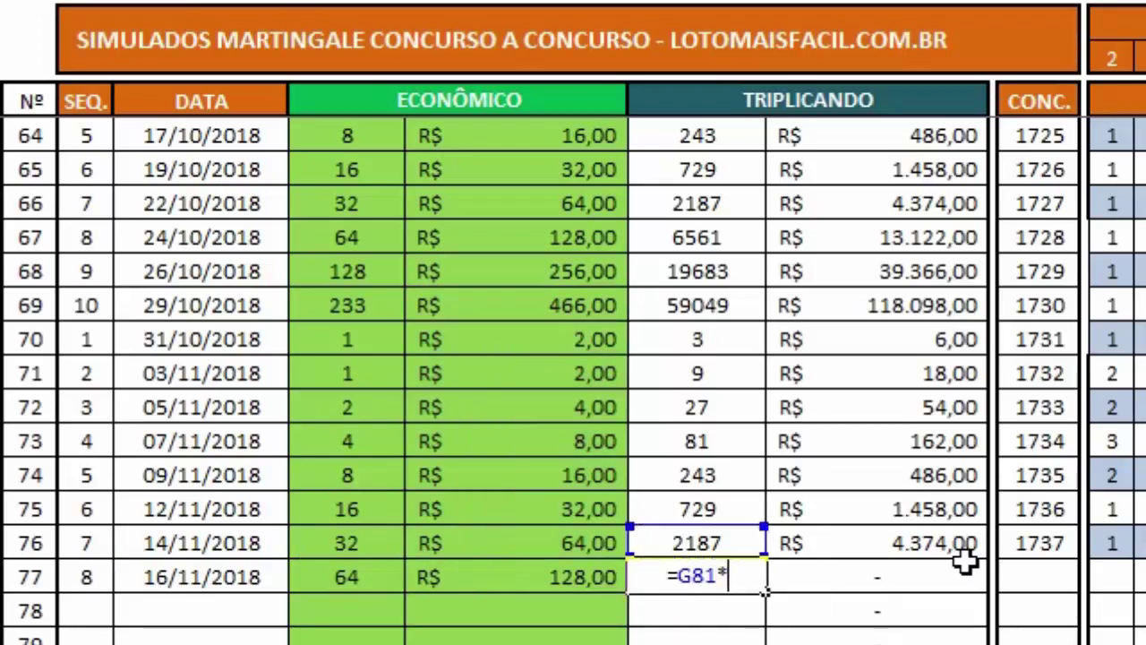
text(3)
key(Return)
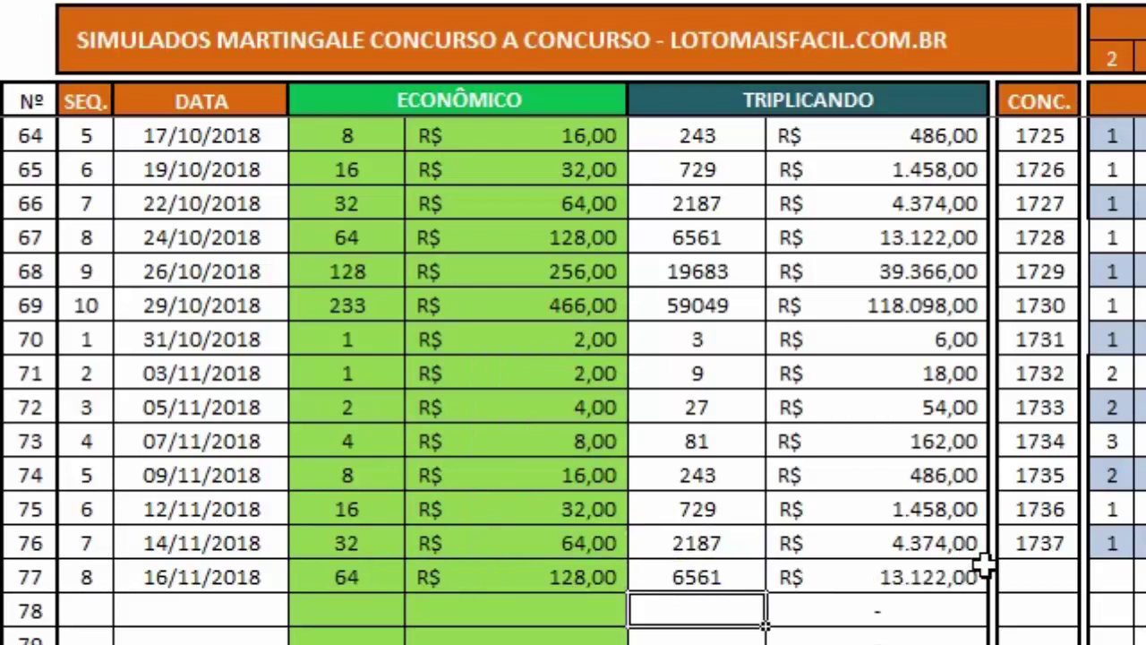
click(1030, 573)
text(1738)
key(Return)
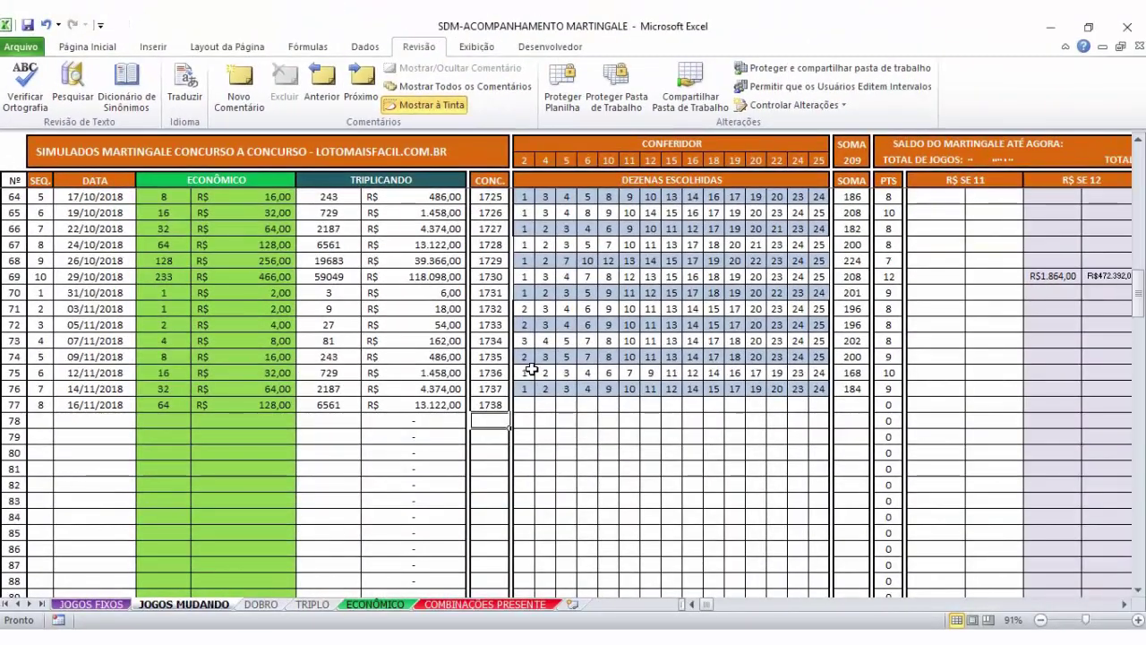
drag(531, 370, 824, 374)
key(ctrl+c)
right_click(528, 405)
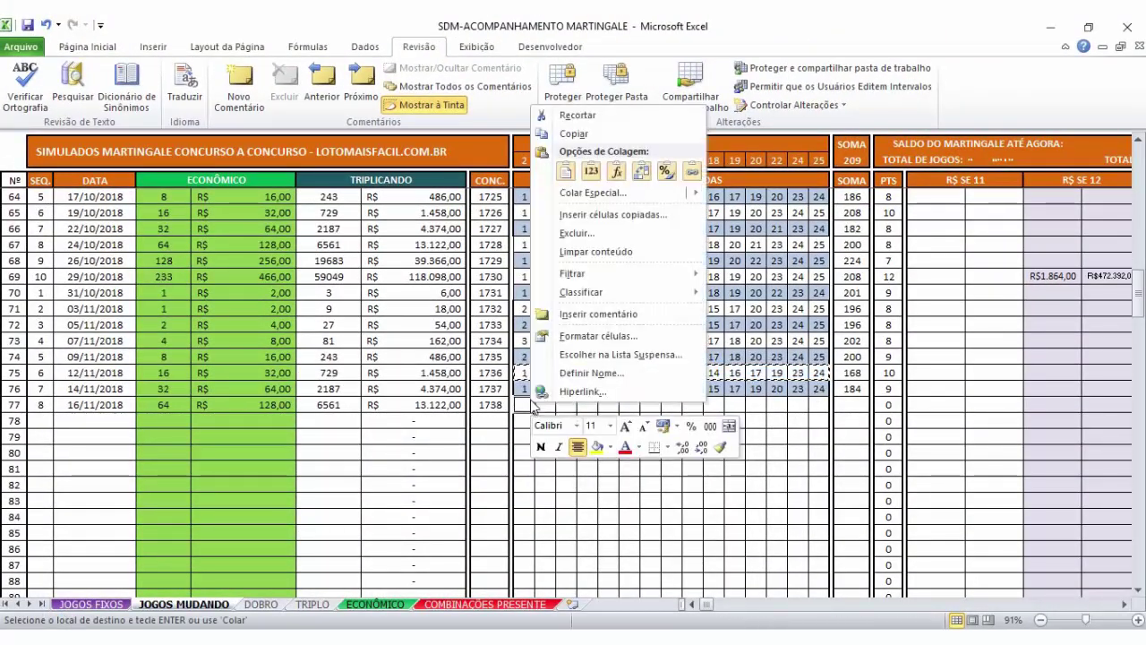
click(546, 172)
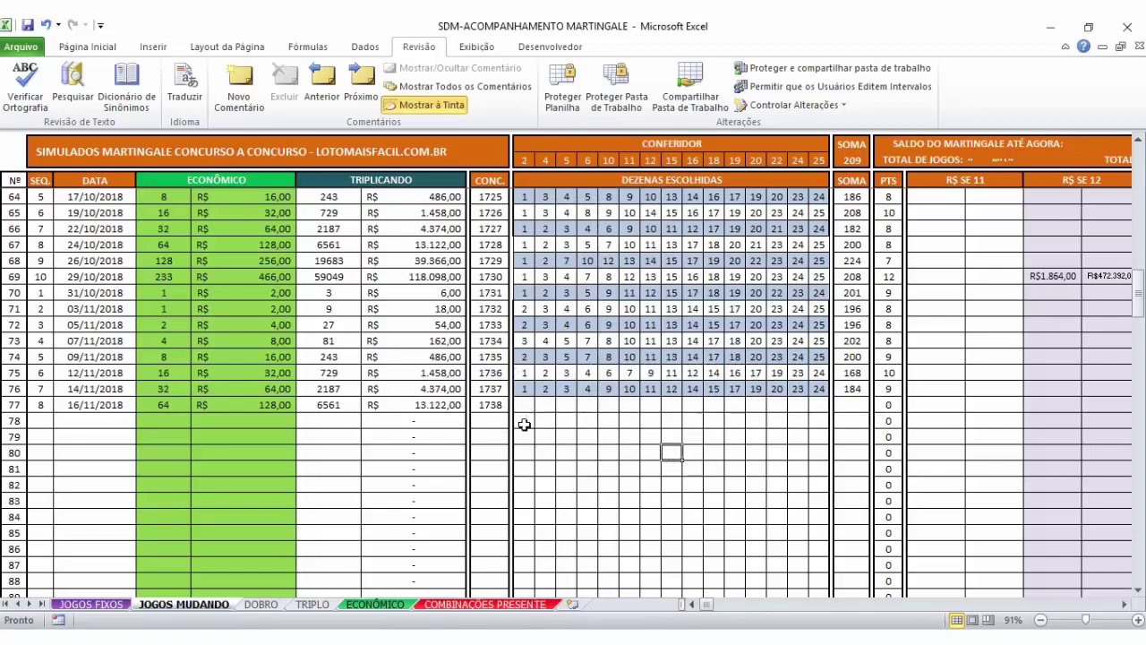
click(525, 408)
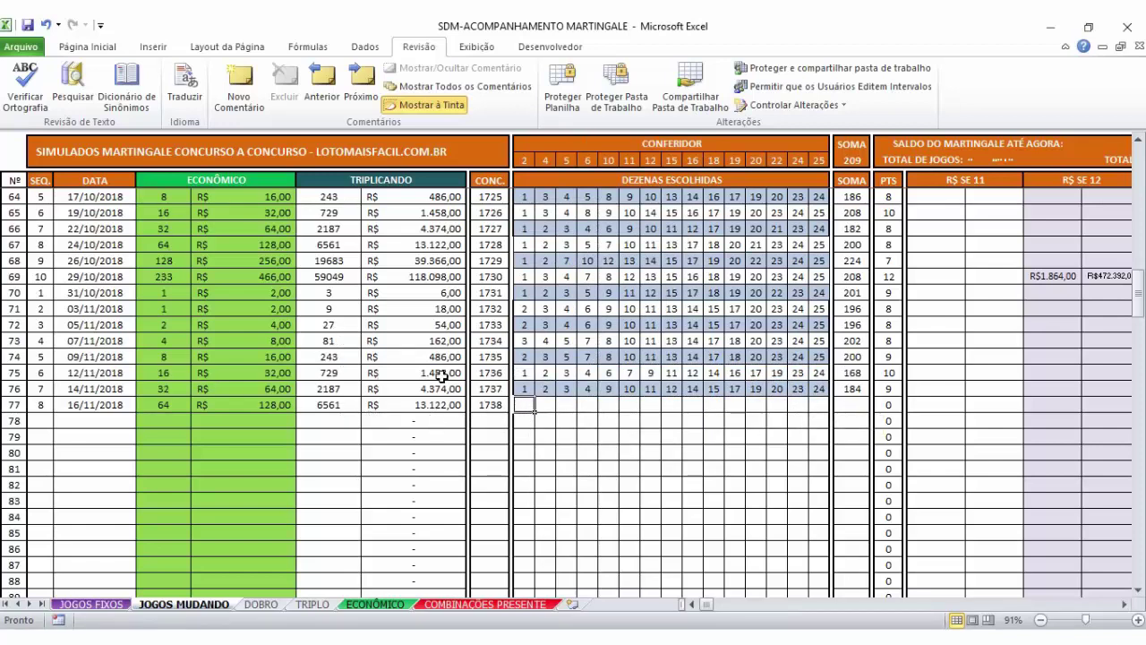
Copy the 15 numbers of the 3rd combination from the COMBINAÇÕES PRESENTE sheet.
click(121, 603)
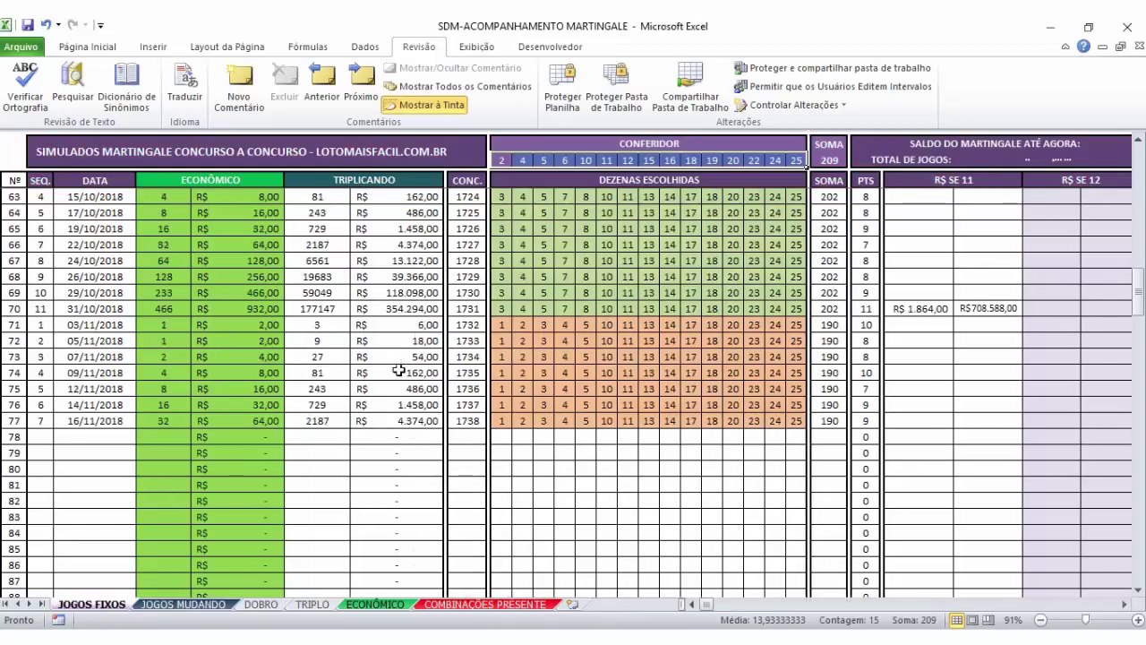
click(197, 606)
click(470, 605)
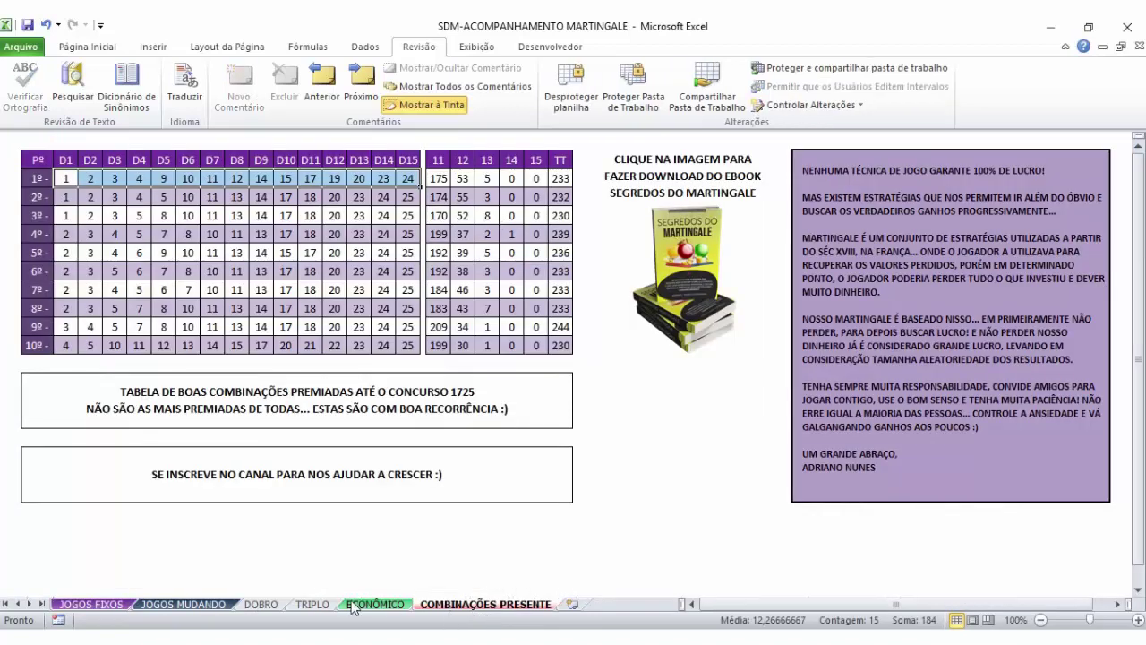
drag(69, 197, 156, 193)
click(68, 216)
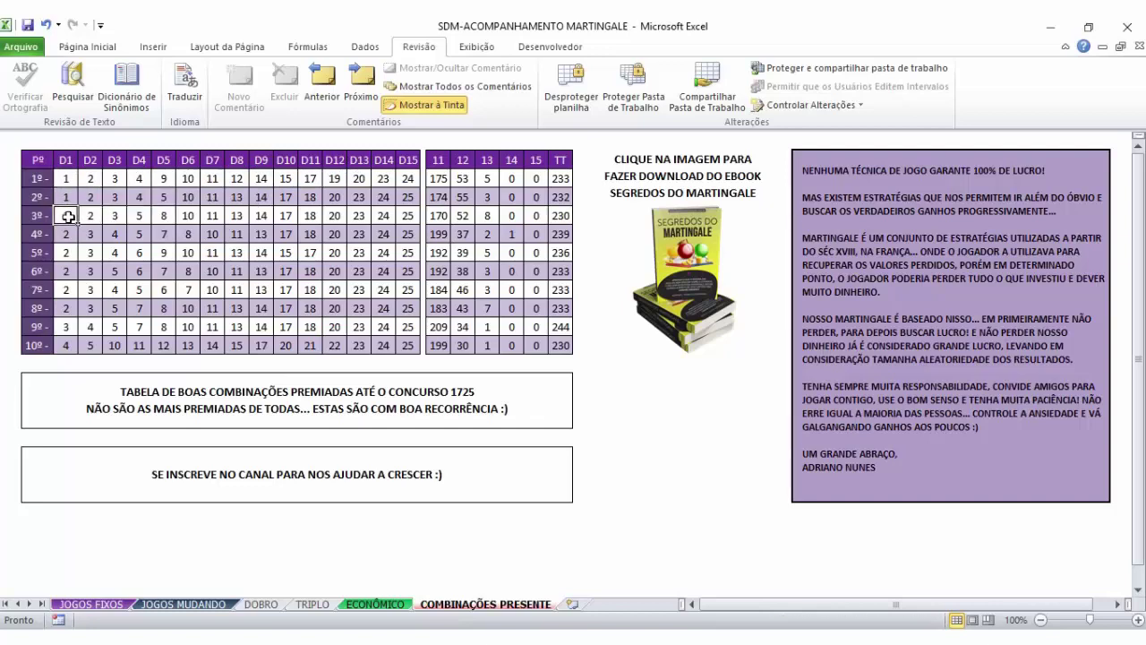
drag(68, 216, 407, 217)
key(ctrl+c)
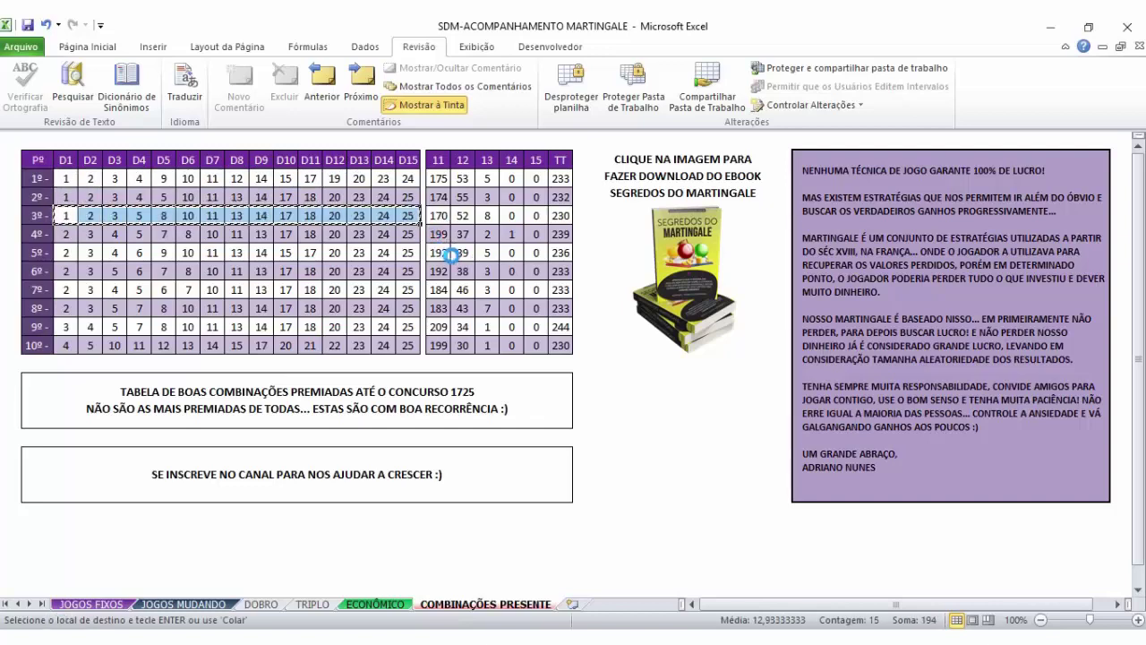
key(alt+Tab)
key(Tab)
key(Tab)
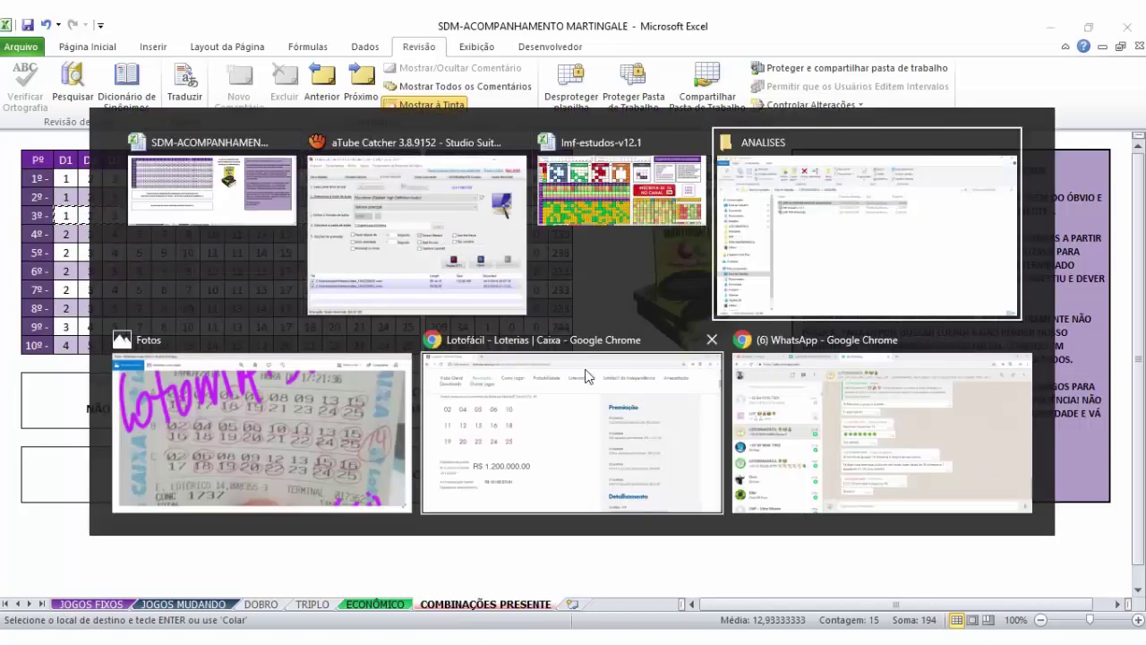
key(Tab)
key(Tab)
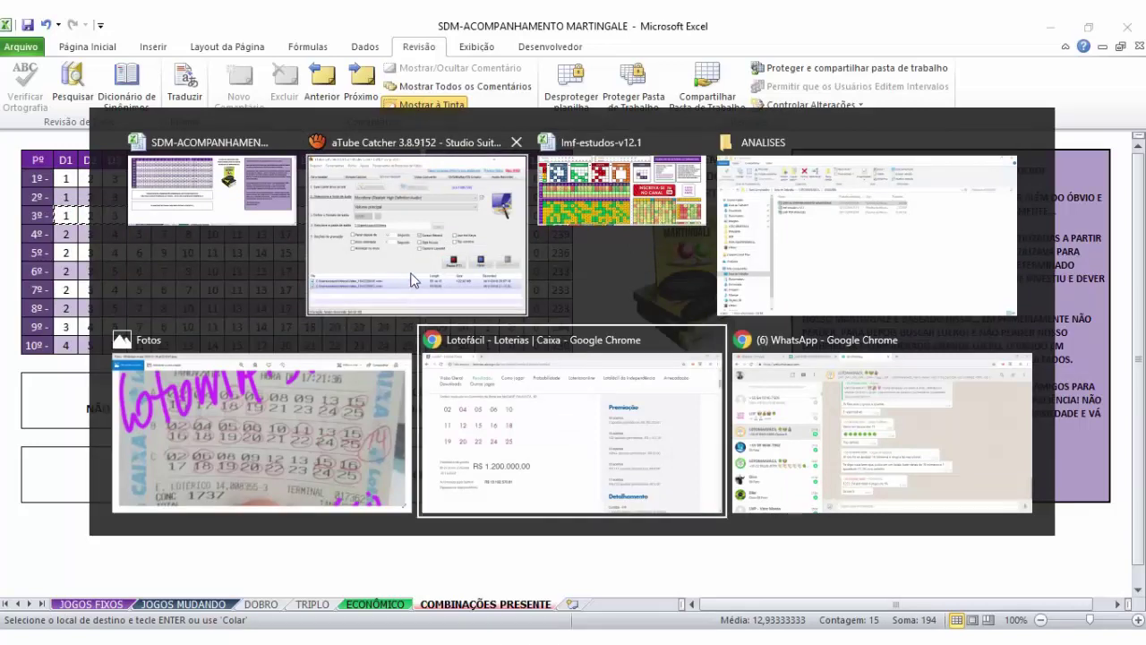
key(Tab)
key(Tab)
key(Tab)
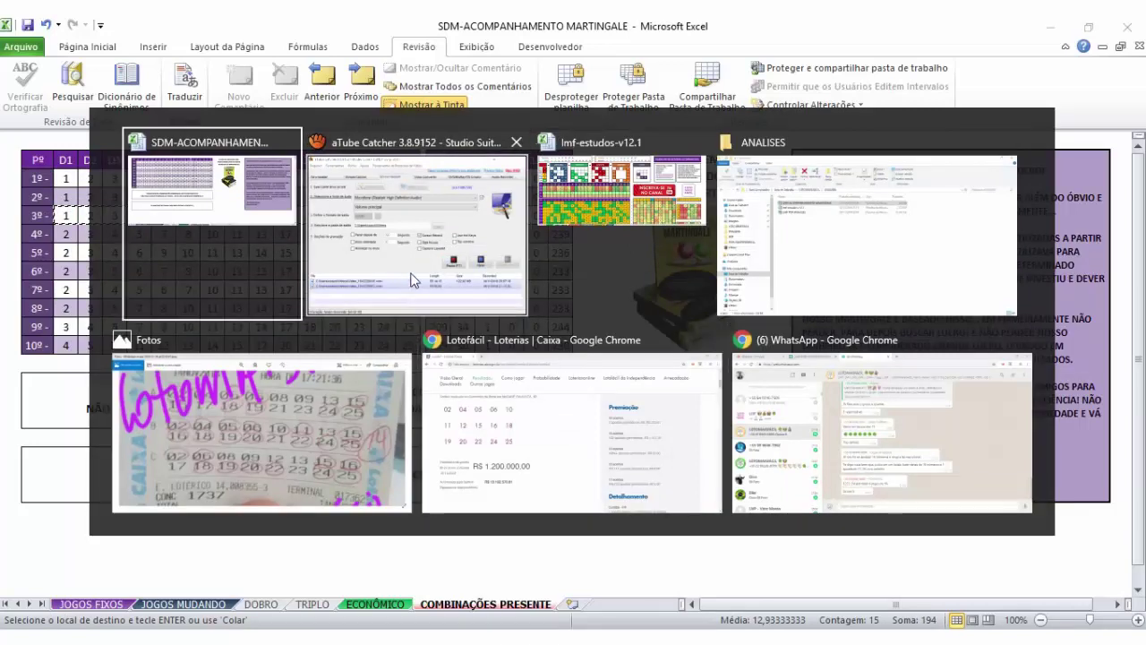
key(Escape)
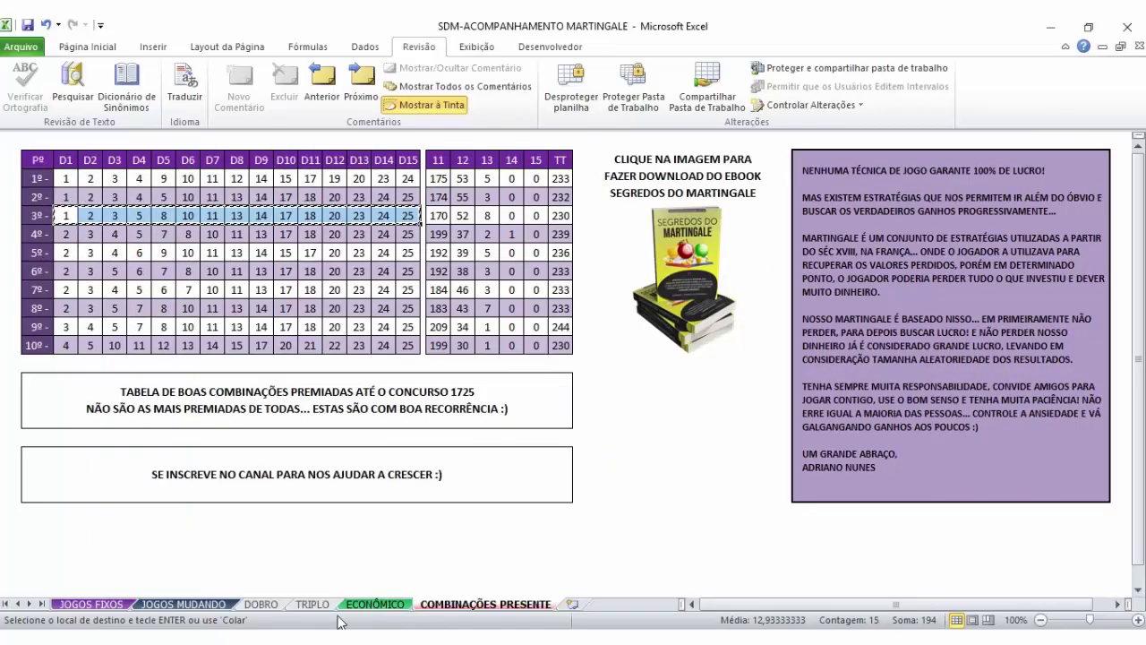
Paste the copied combination into the Dezenas Escolhidas cells for contest 1738 on the JOGOS MUDANDO sheet.
click(374, 605)
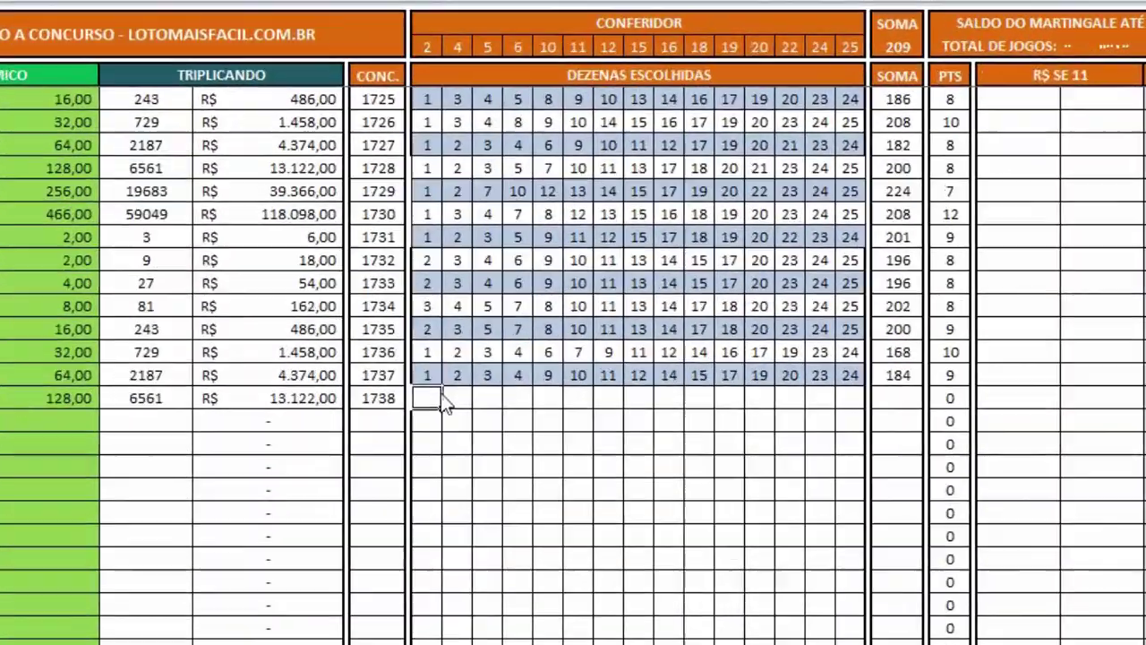
right_click(445, 403)
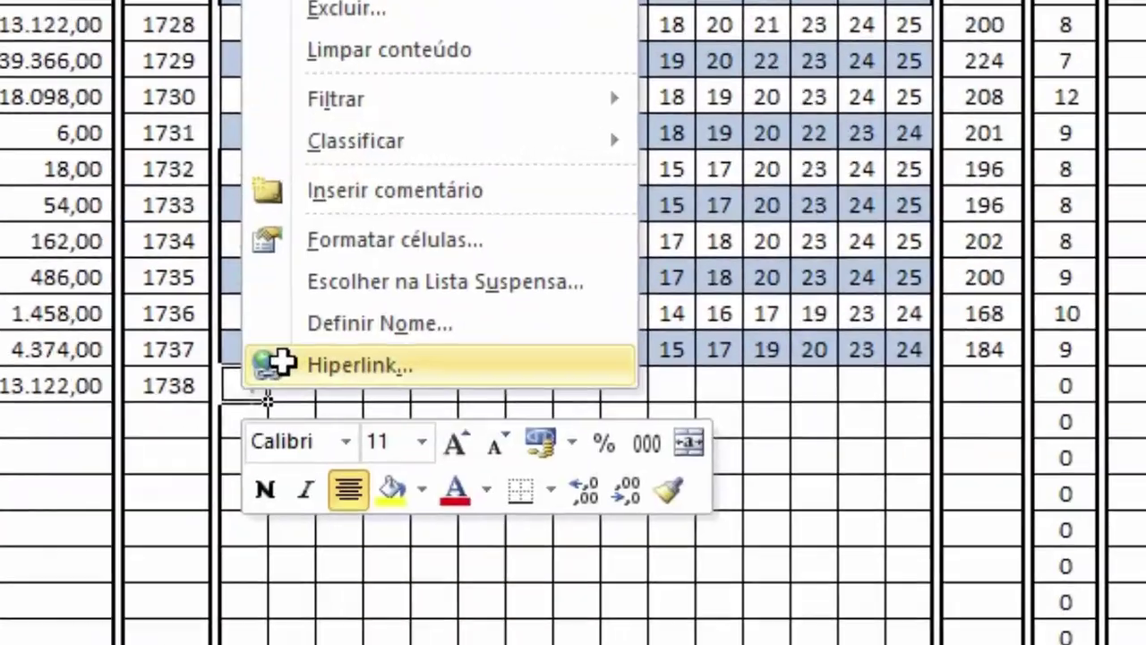
click(464, 54)
click(678, 422)
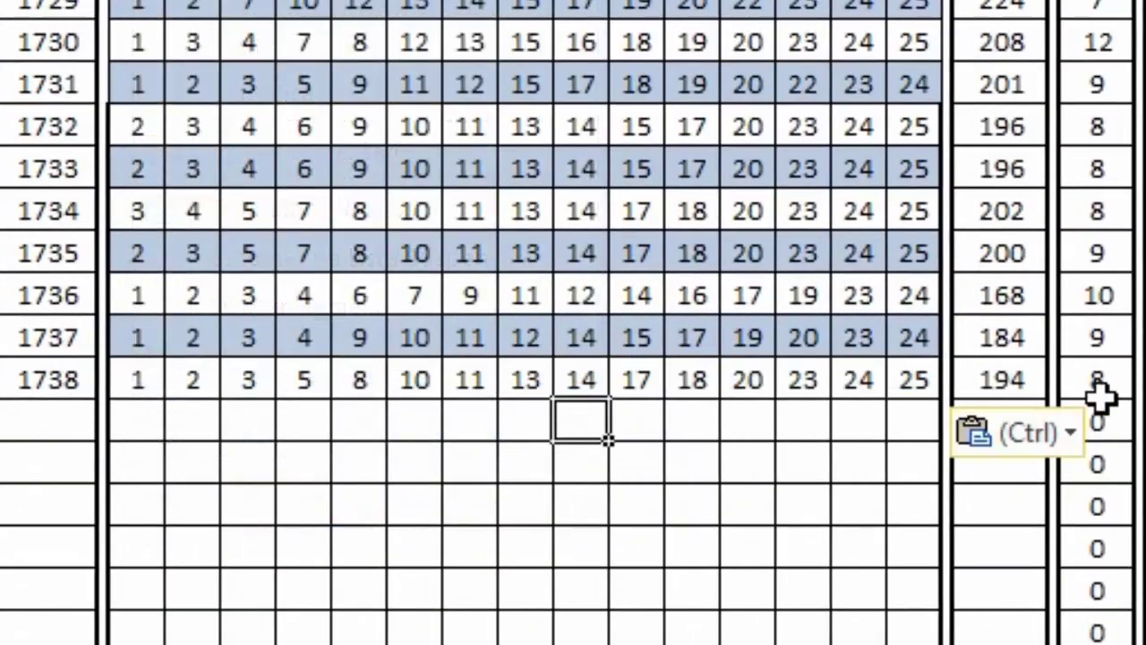
Check the points scored in contest 1738 against the previous contest and review the row's 15 chosen numbers.
click(1102, 389)
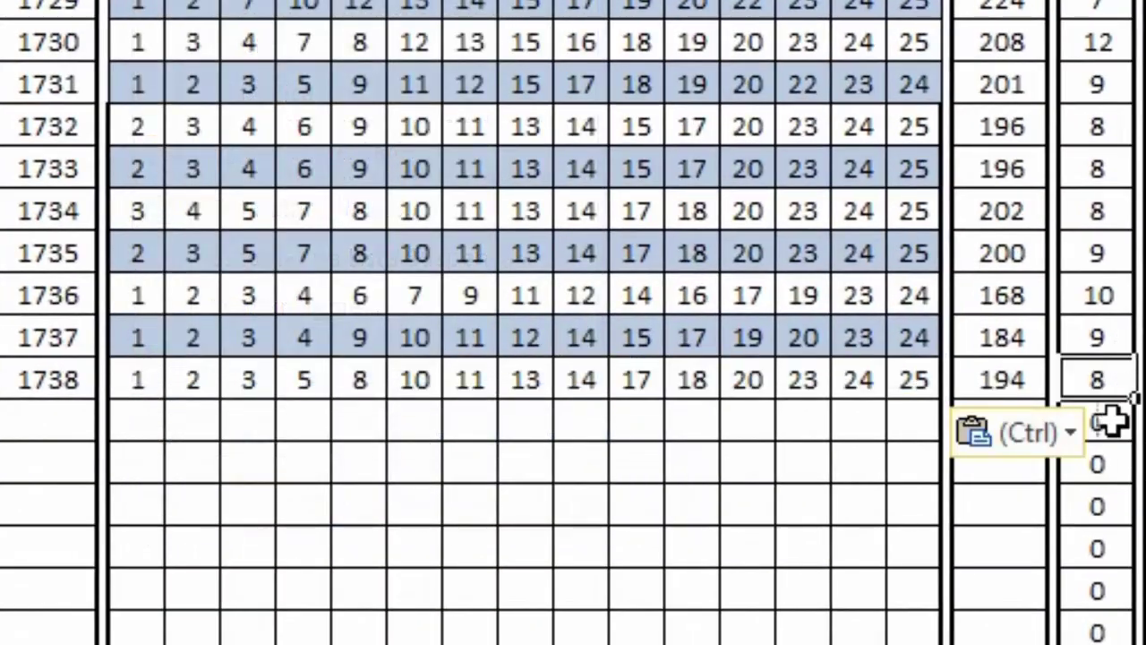
click(1100, 328)
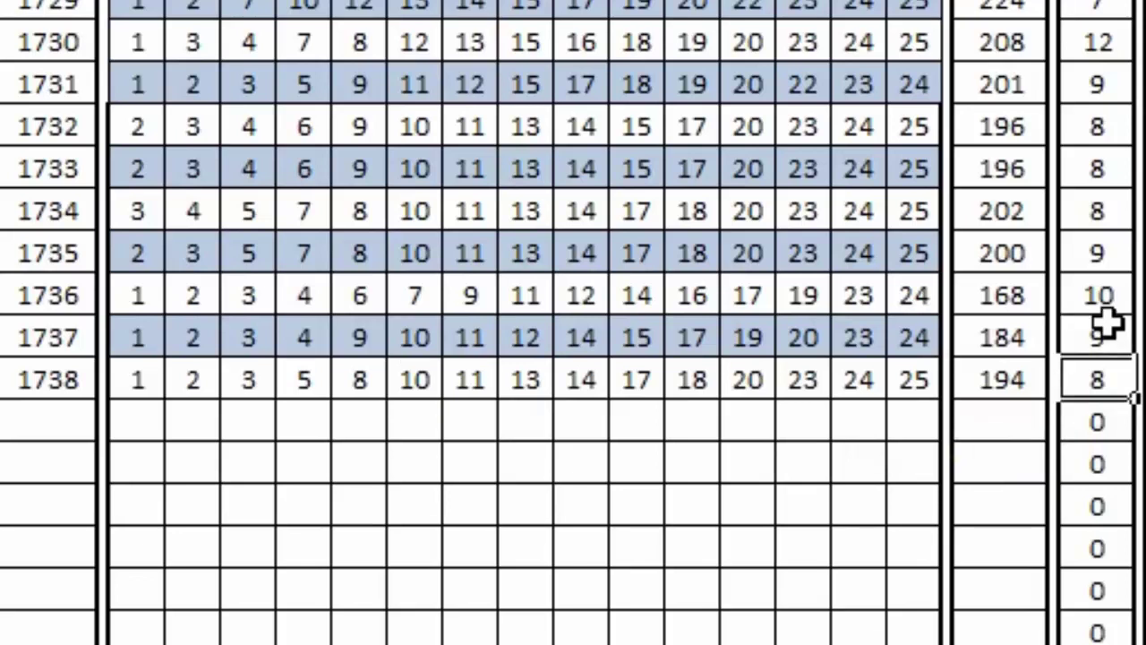
drag(143, 379, 914, 376)
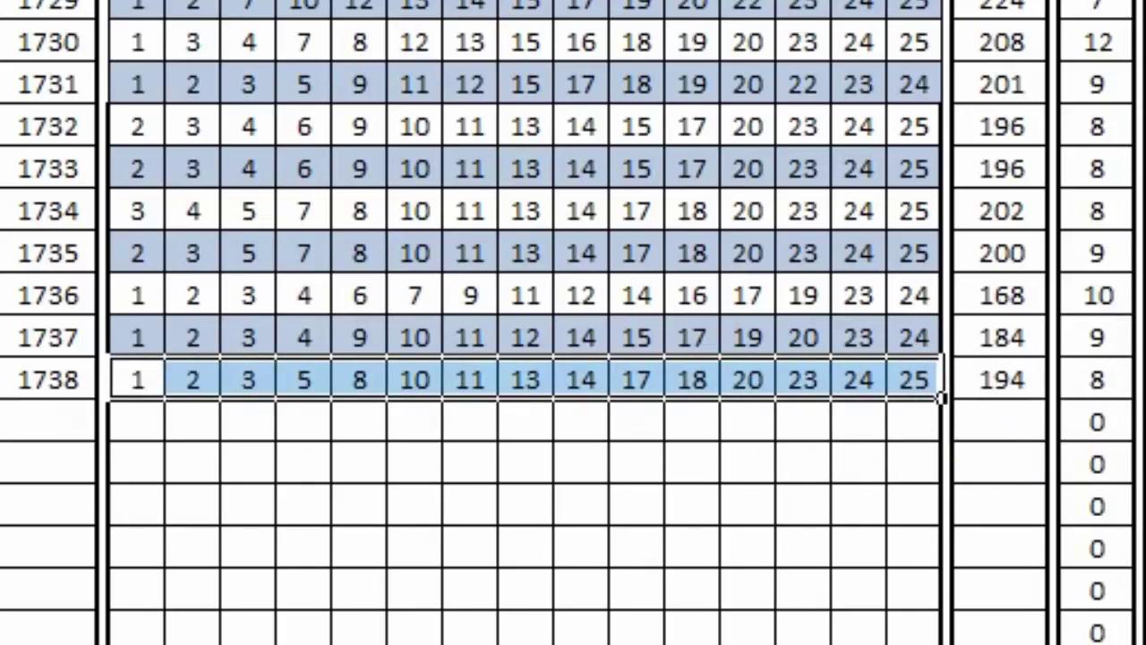
click(256, 453)
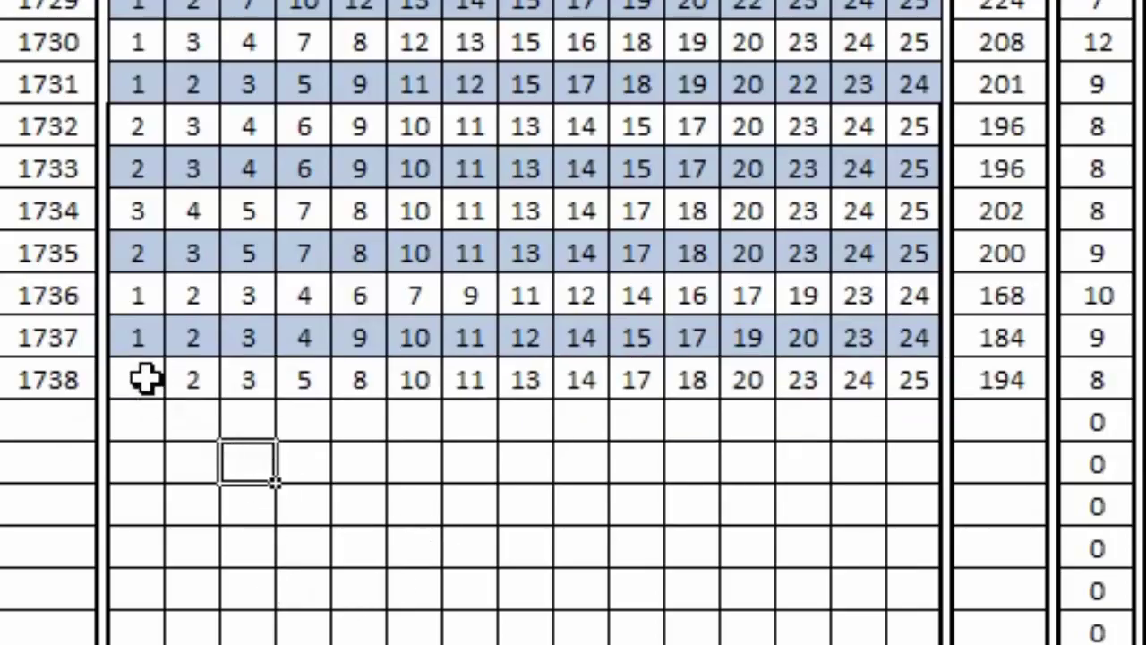
click(139, 378)
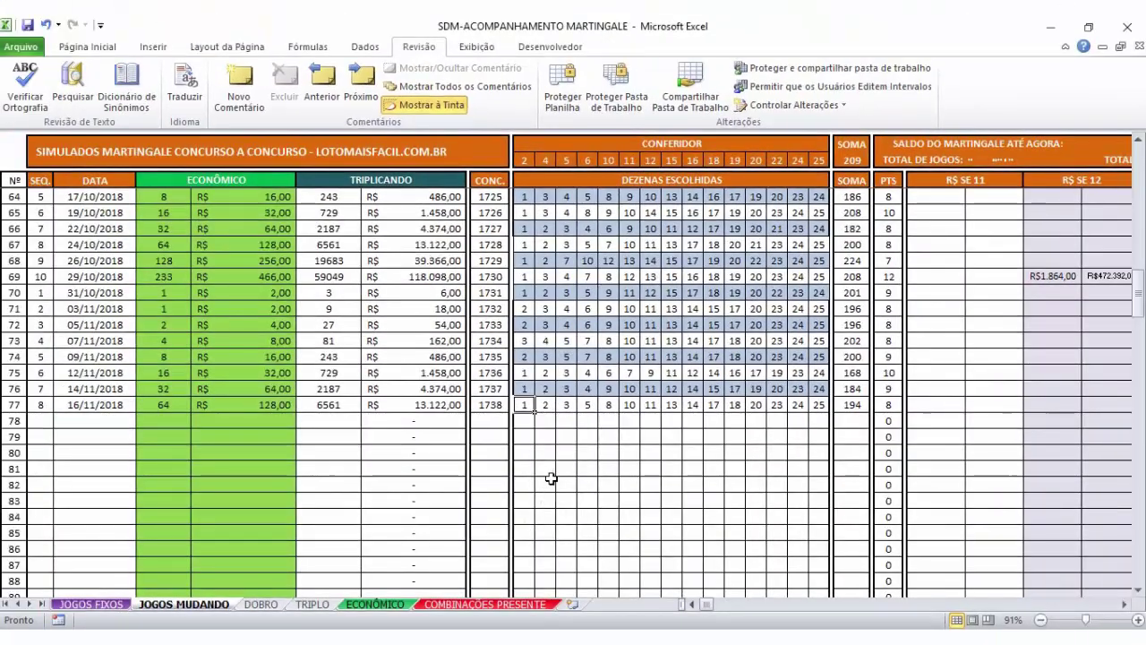